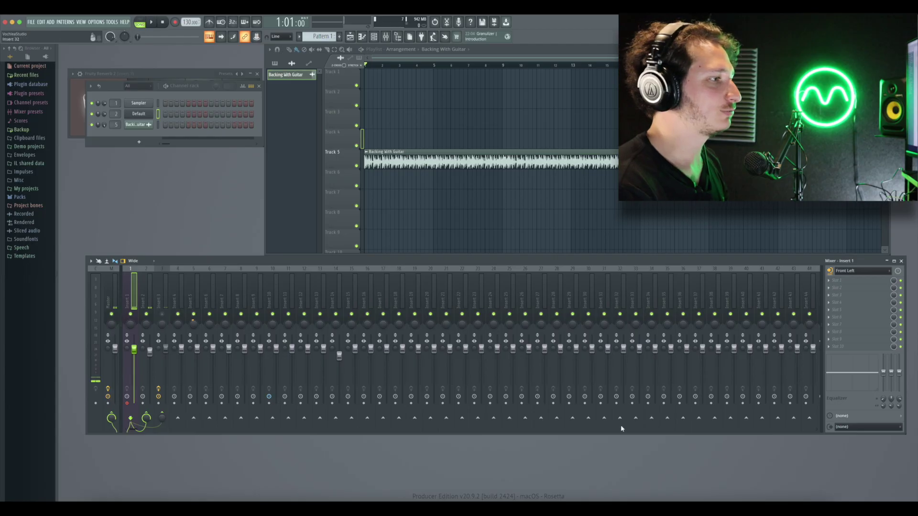
# Switch to Dubler 2 to check the Vocoder! profile, reposition its window, and return to FL Studio.
pyautogui.click(715, 493)
pyautogui.moveTo(645, 175); pyautogui.dragTo(422, 83)
pyautogui.click(520, 363)
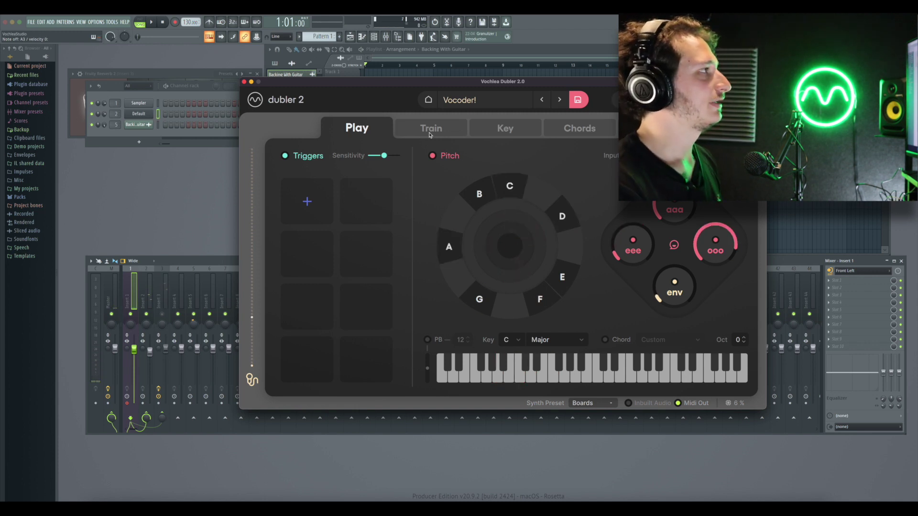
pyautogui.moveTo(399, 86); pyautogui.dragTo(420, 112)
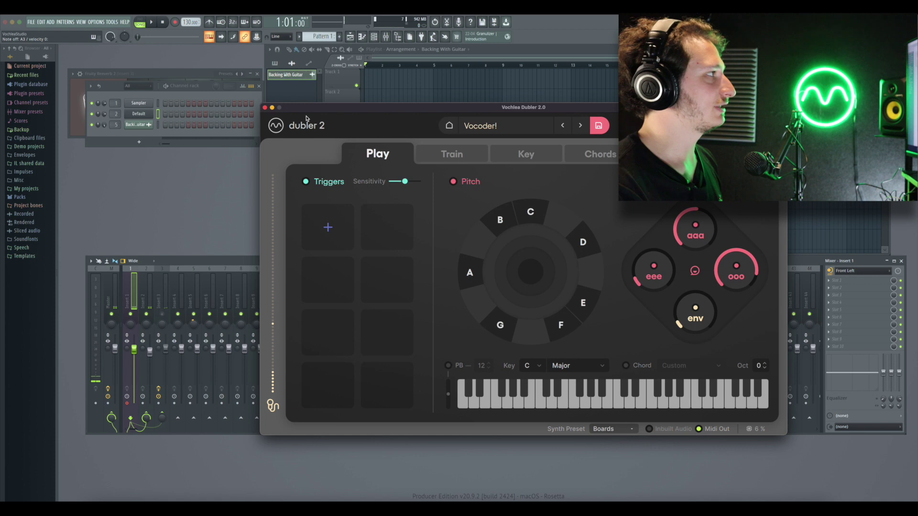
pyautogui.click(279, 108)
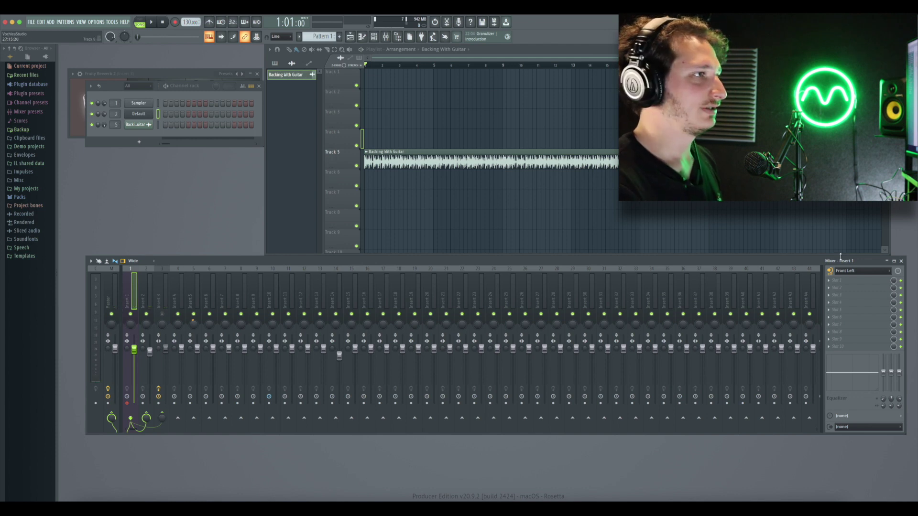
# Set the audio input of mixer Insert 1 to Front Left.
pyautogui.click(853, 271)
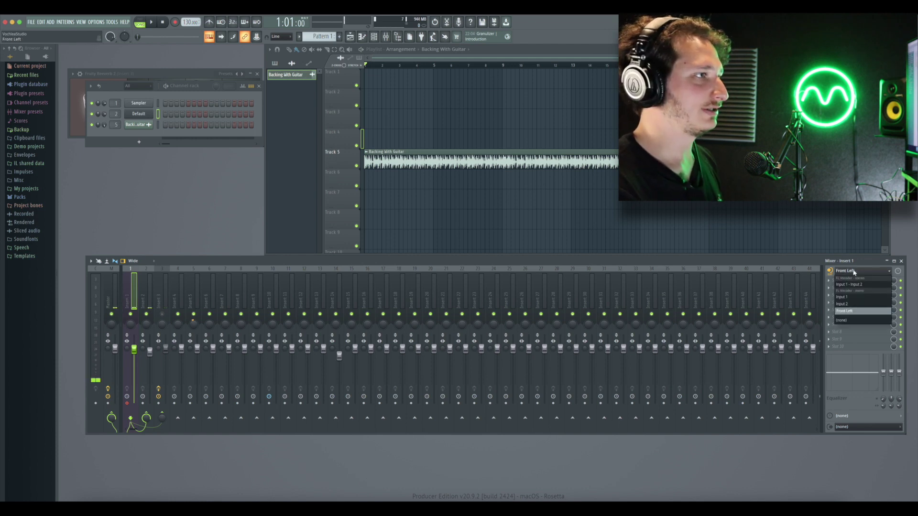
pyautogui.click(853, 313)
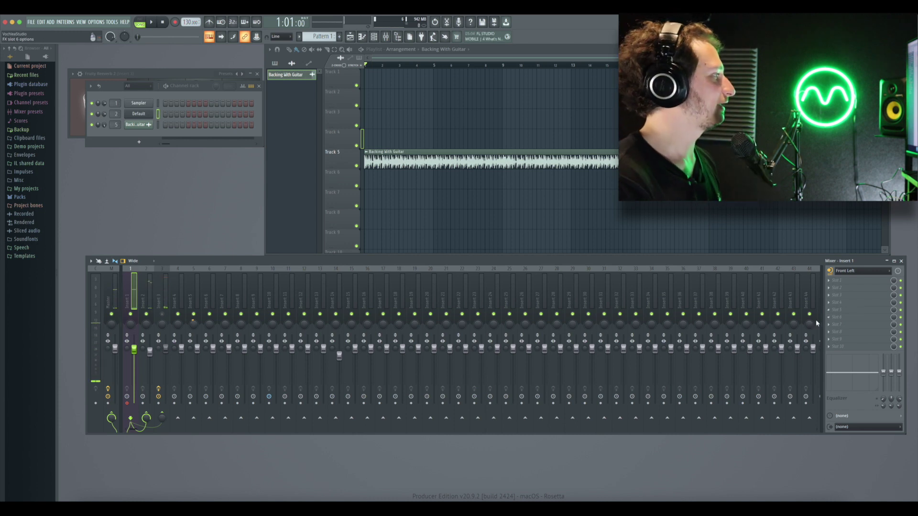
# Inspect the 3x Osc carrier on Insert 2 and open the Vocodex effect on Insert 3.
pyautogui.click(141, 283)
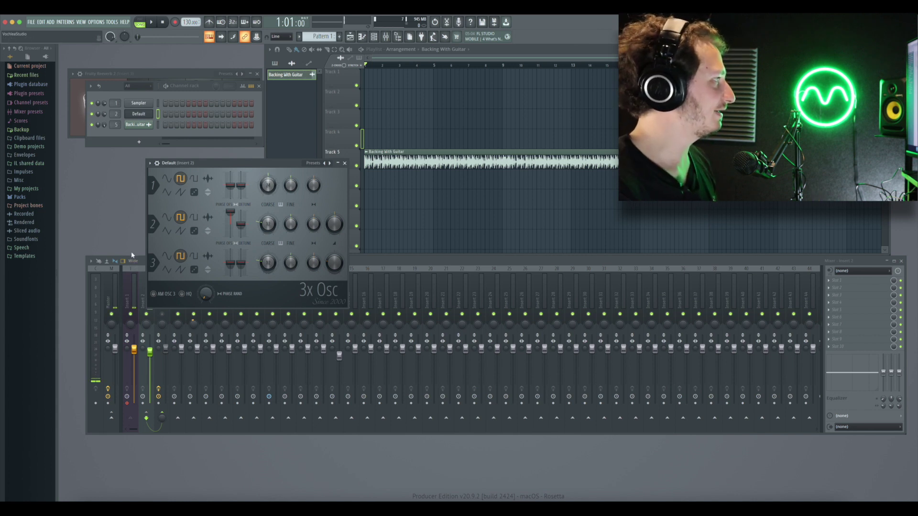
pyautogui.click(166, 271)
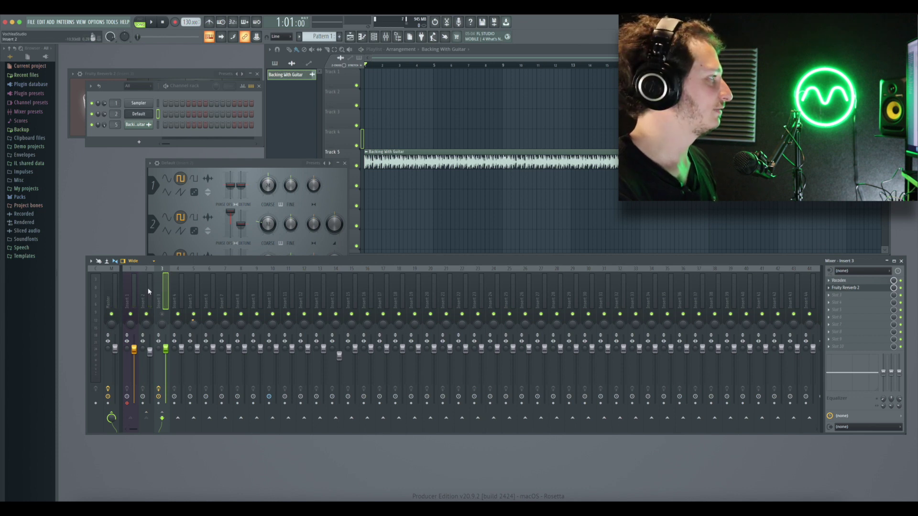
pyautogui.click(839, 281)
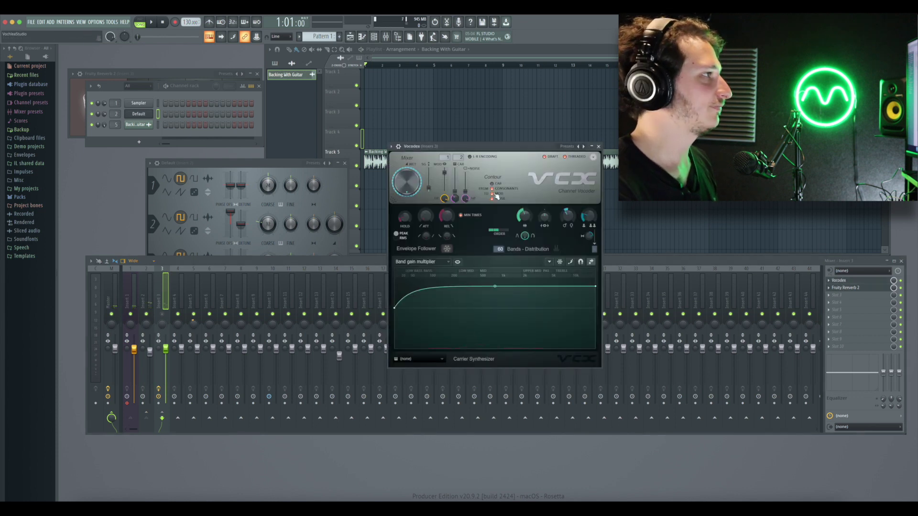
# Sidechain mixer Insert 1 to Insert 3 only.
pyautogui.click(138, 304)
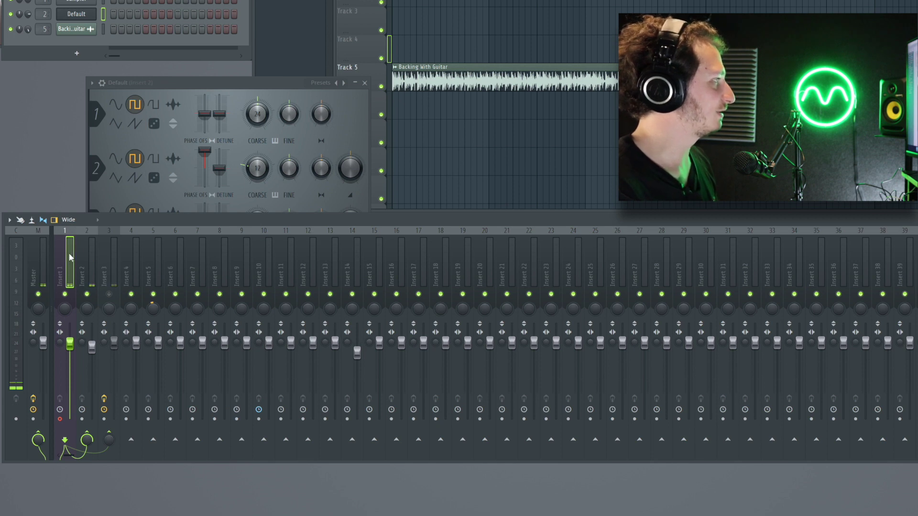
pyautogui.rightClick(108, 439)
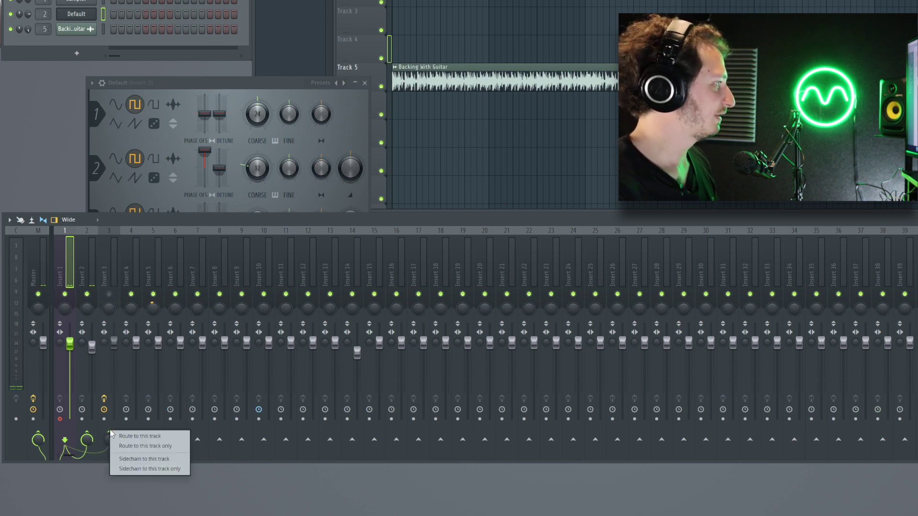
pyautogui.click(124, 468)
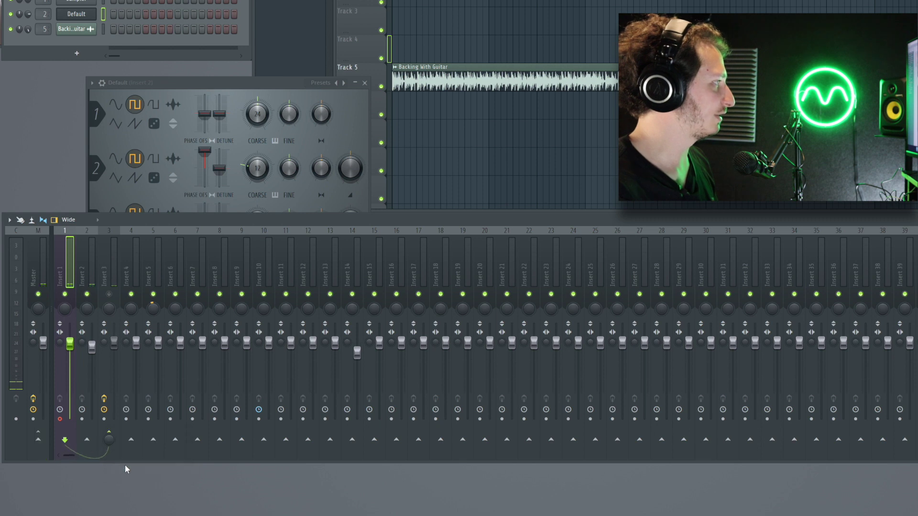
# Sidechain mixer Insert 2 to Insert 3 only.
pyautogui.click(83, 273)
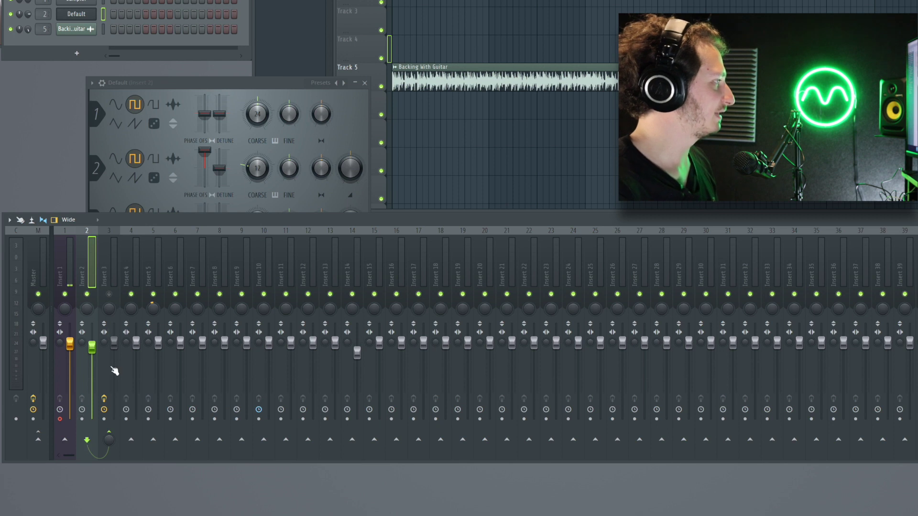
pyautogui.rightClick(110, 438)
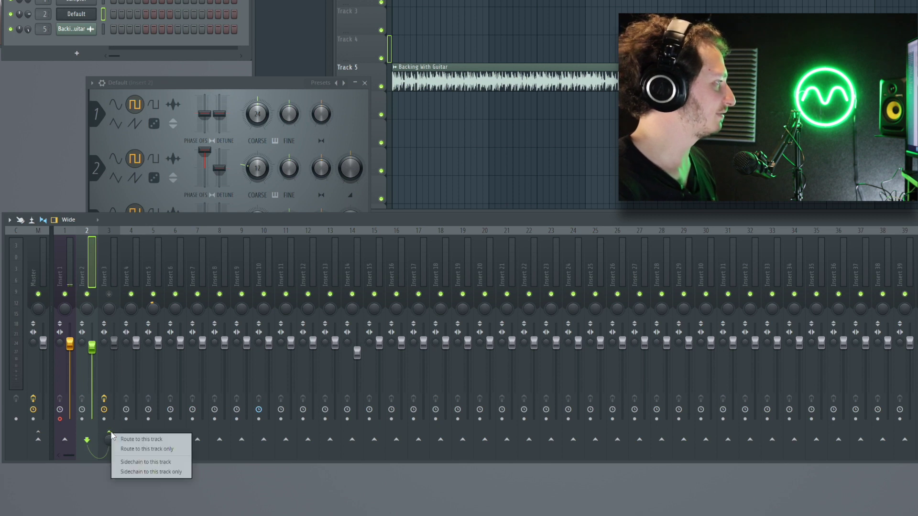
pyautogui.click(132, 472)
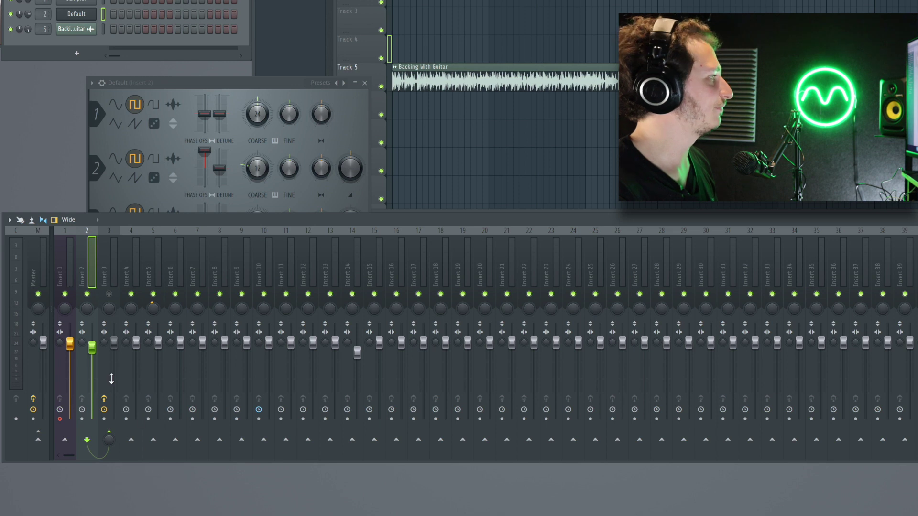
# Audition the vocoder by toggling Insert 3's mute, and move the 3x Osc window up clear of the mixer.
pyautogui.click(108, 293)
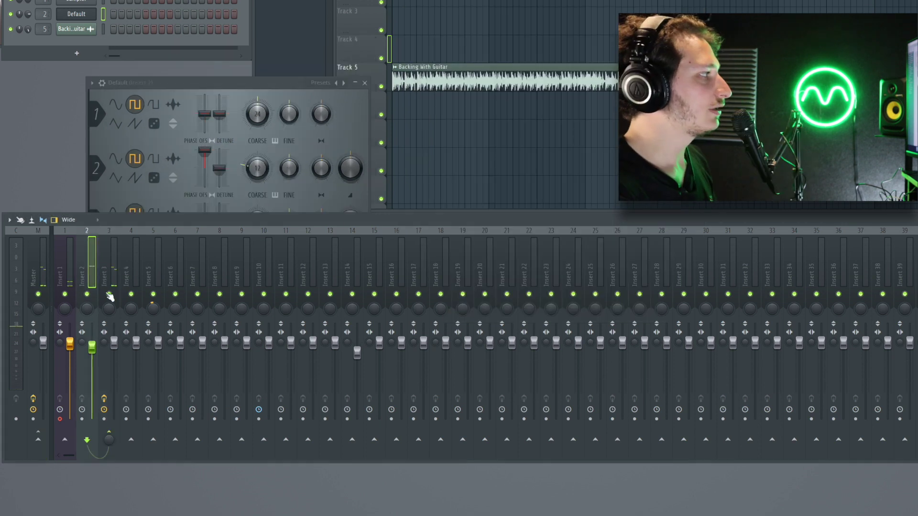
pyautogui.click(109, 294)
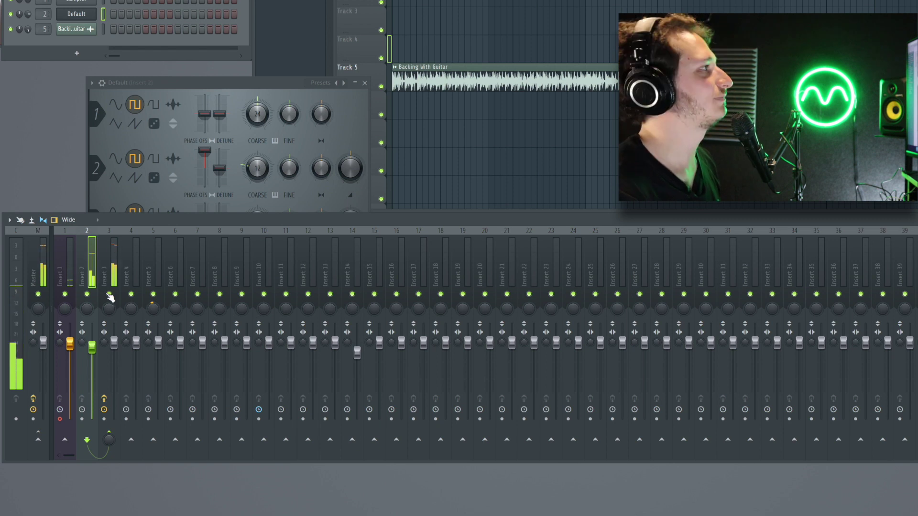
pyautogui.click(109, 294)
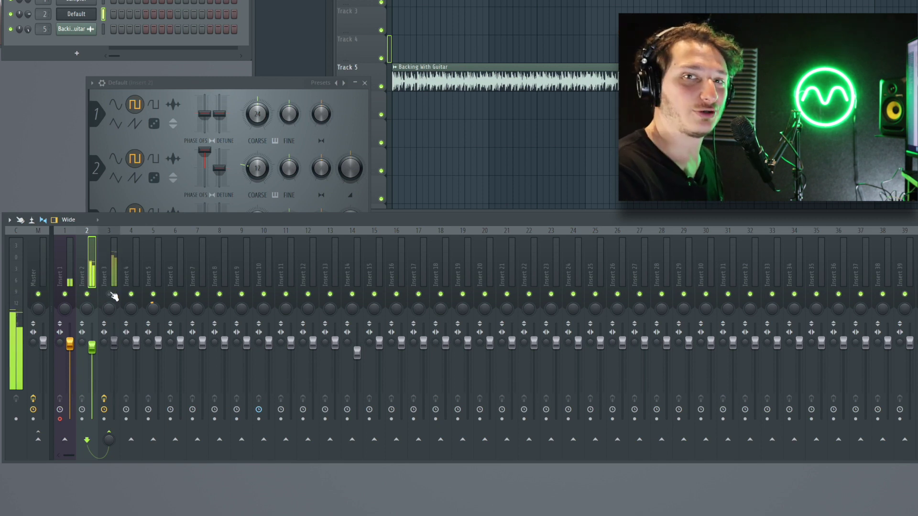
pyautogui.click(110, 295)
pyautogui.moveTo(153, 90); pyautogui.dragTo(159, 51)
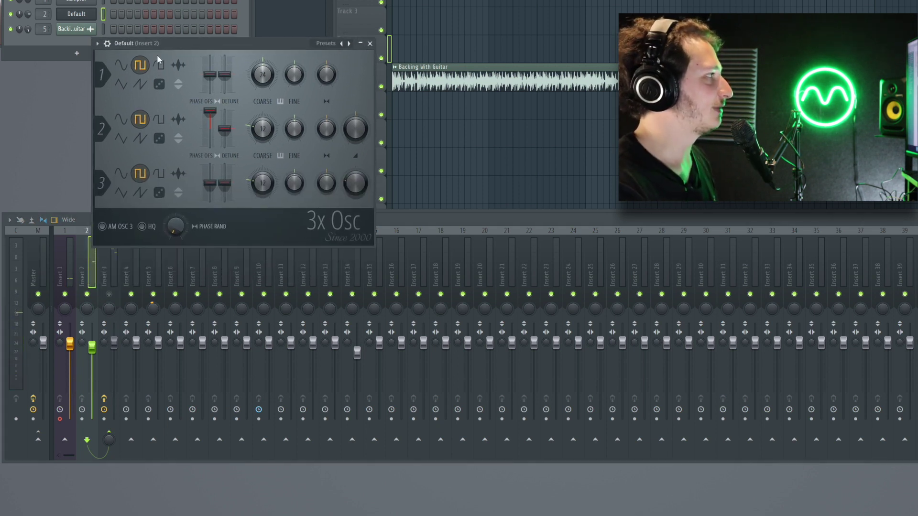
pyautogui.click(109, 295)
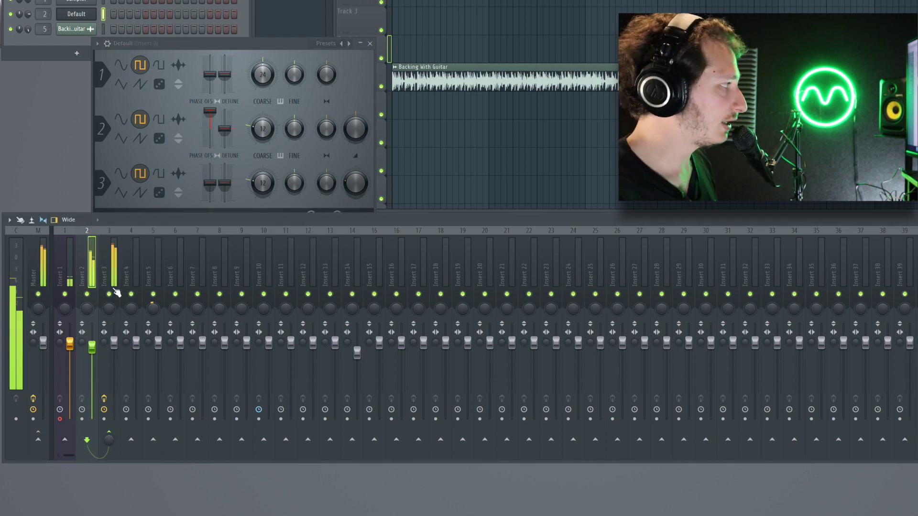
pyautogui.moveTo(261, 85); pyautogui.dragTo(261, 103)
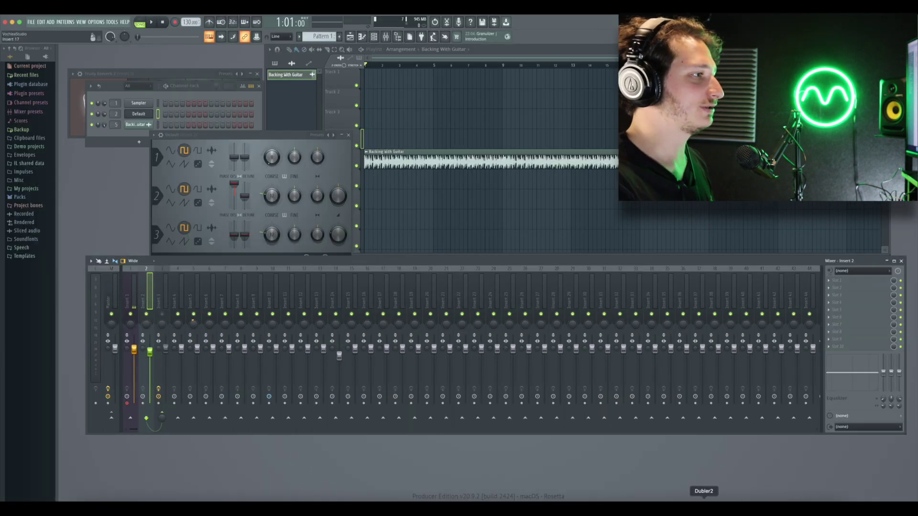
# Bring up Dubler 2 to test singing notes into the synth, then return to FL Studio and mute Insert 3.
pyautogui.click(703, 507)
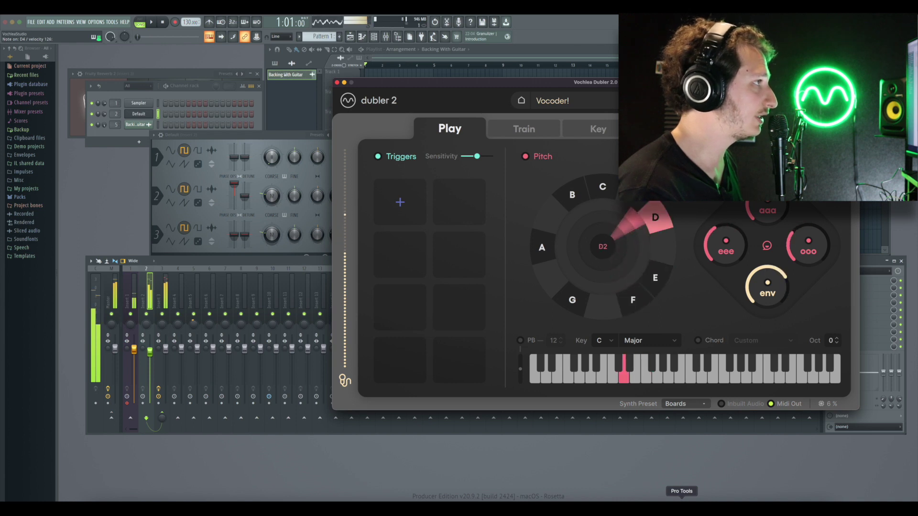
pyautogui.click(264, 136)
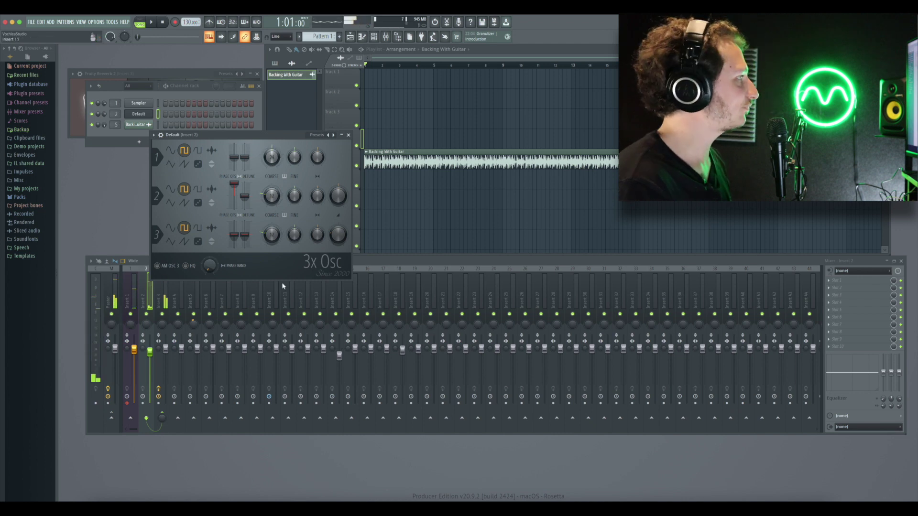
pyautogui.click(162, 313)
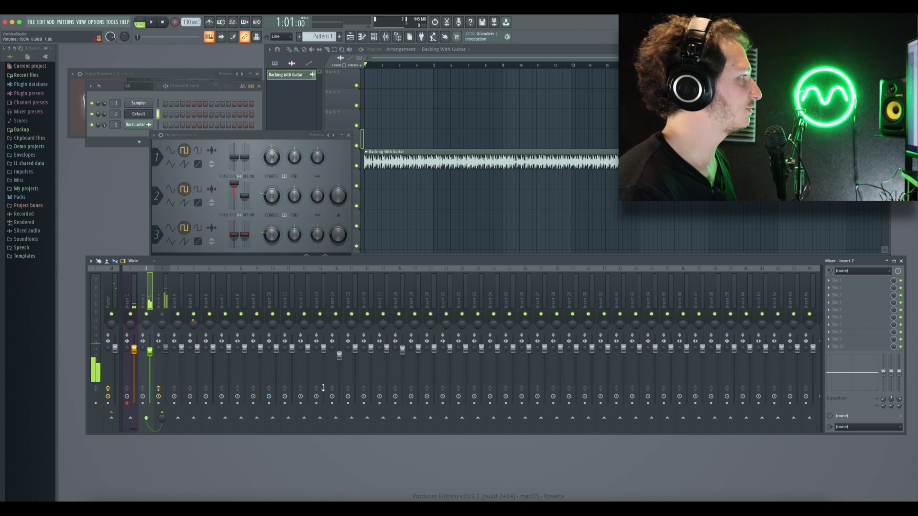
# Open Vocodex on Insert 3 and reposition its window to examine the modulator and carrier settings.
pyautogui.click(157, 283)
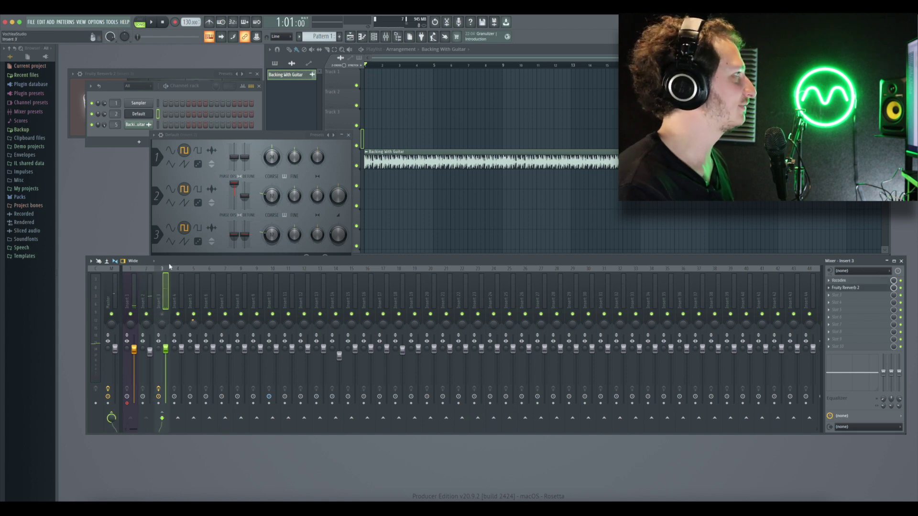
pyautogui.click(840, 281)
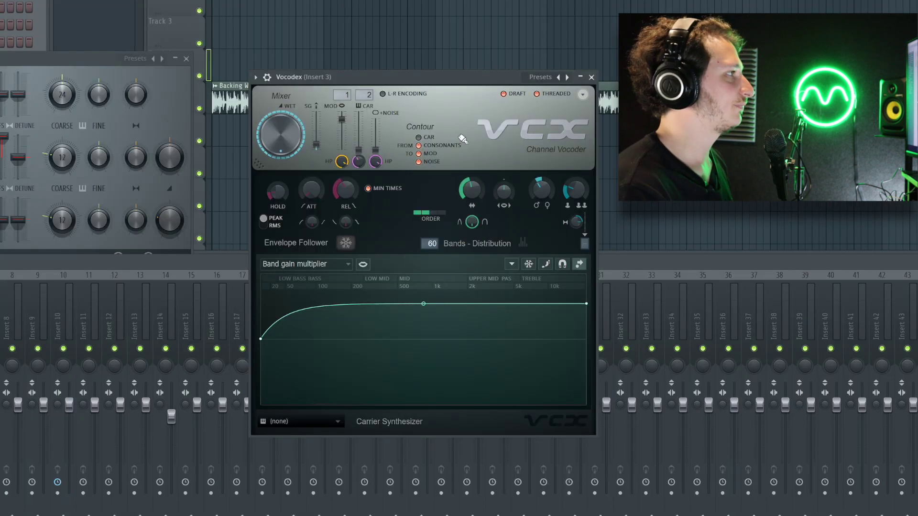
pyautogui.moveTo(420, 149); pyautogui.dragTo(405, 112)
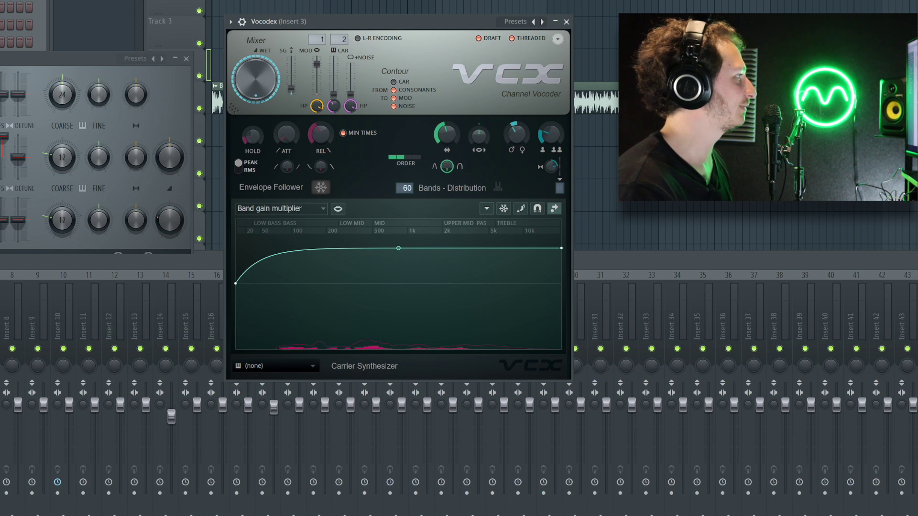
pyautogui.click(99, 94)
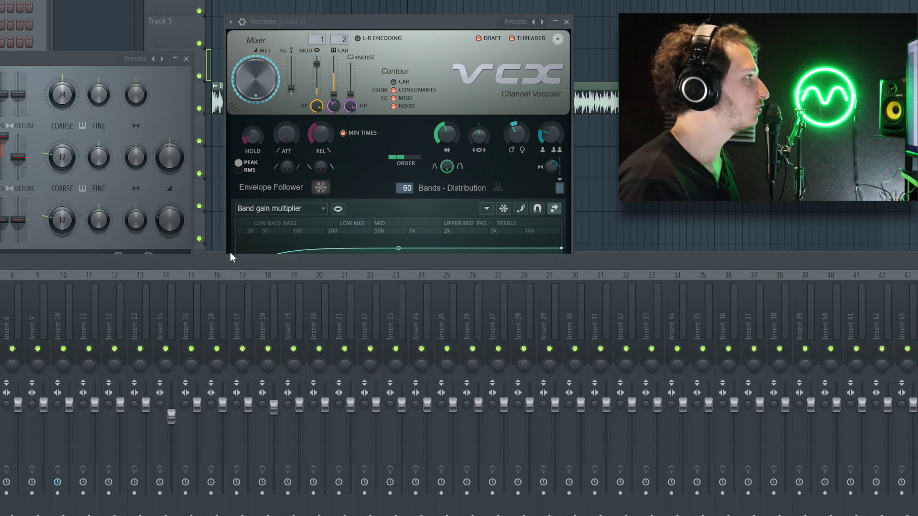
pyautogui.click(422, 178)
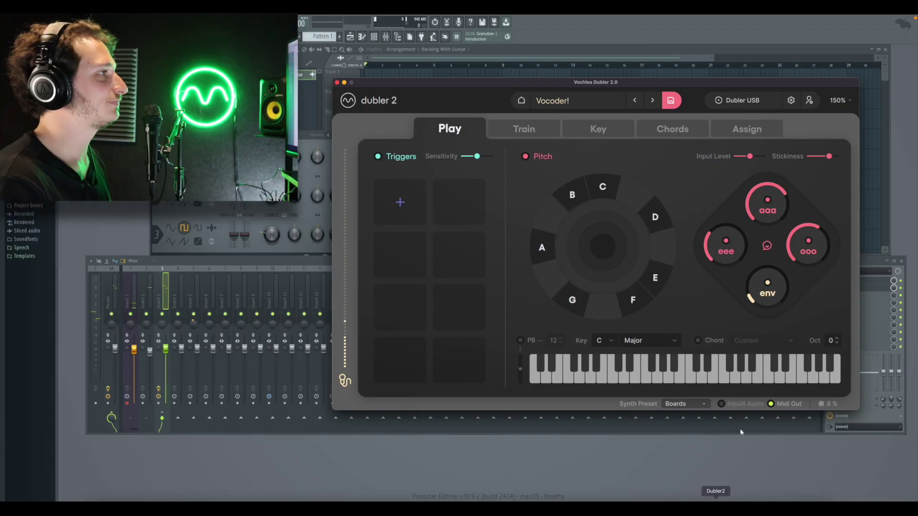
# Enable chords in Dubler 2 and raise the MIDI output octave to 1.
pyautogui.click(672, 129)
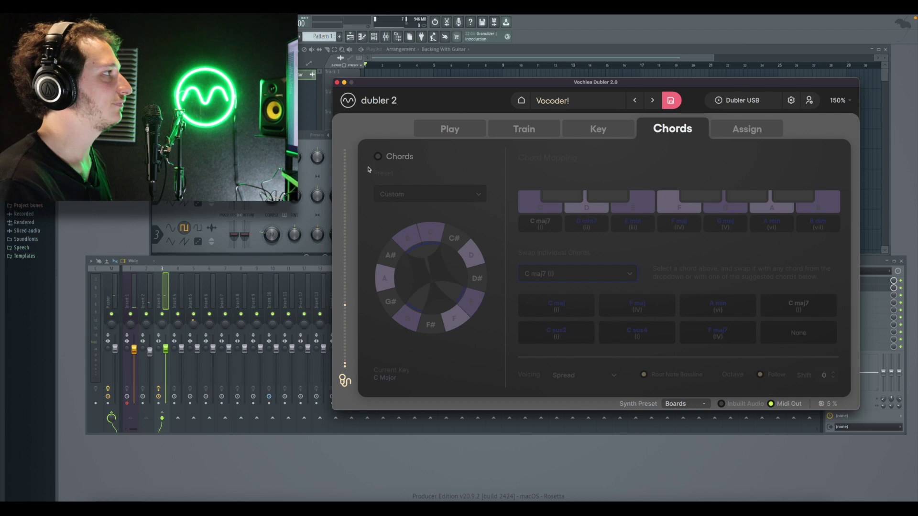
pyautogui.click(378, 156)
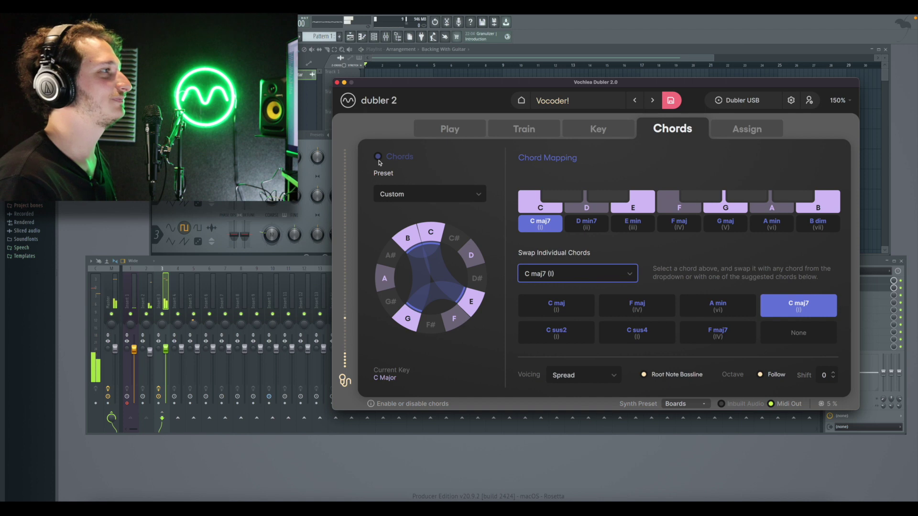
pyautogui.click(449, 128)
pyautogui.click(837, 339)
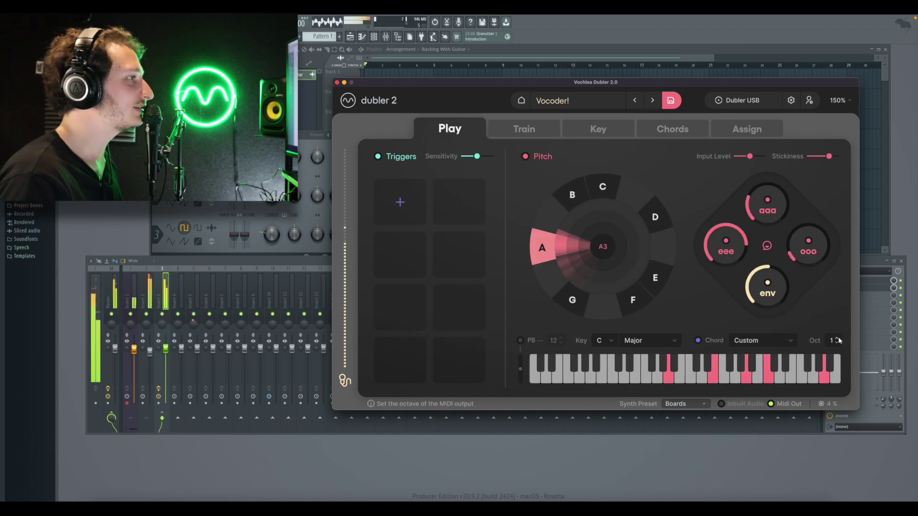
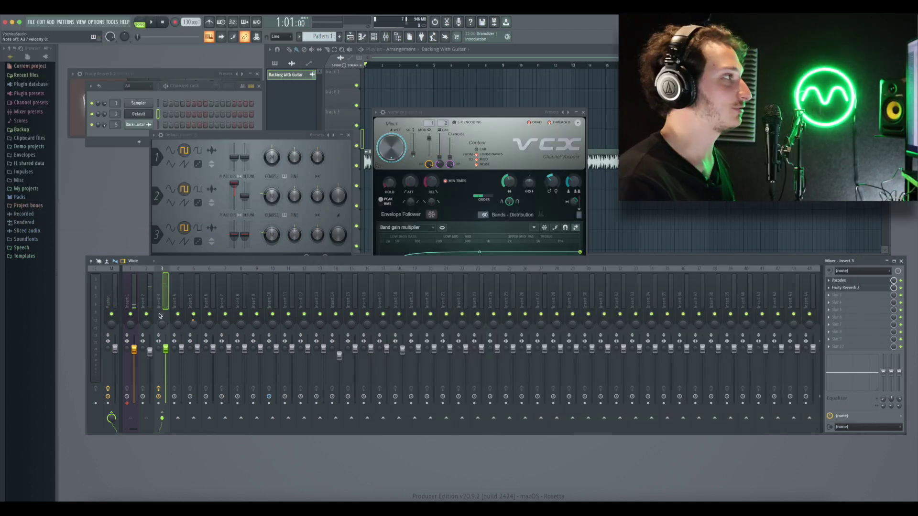
# Start recording the vocoder performance over the Backing With Guitar clip in the playlist, and switch to Dubler 2.
pyautogui.click(411, 249)
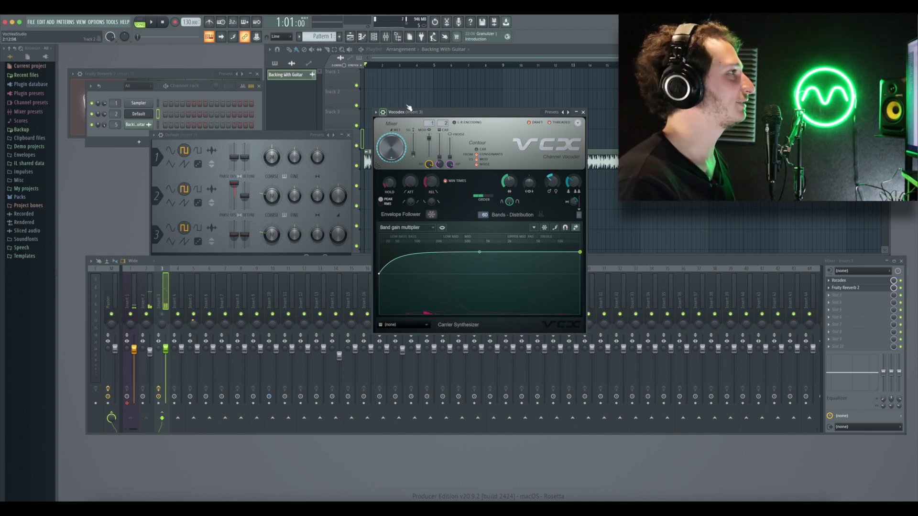
pyautogui.press('F5')
pyautogui.press('space')
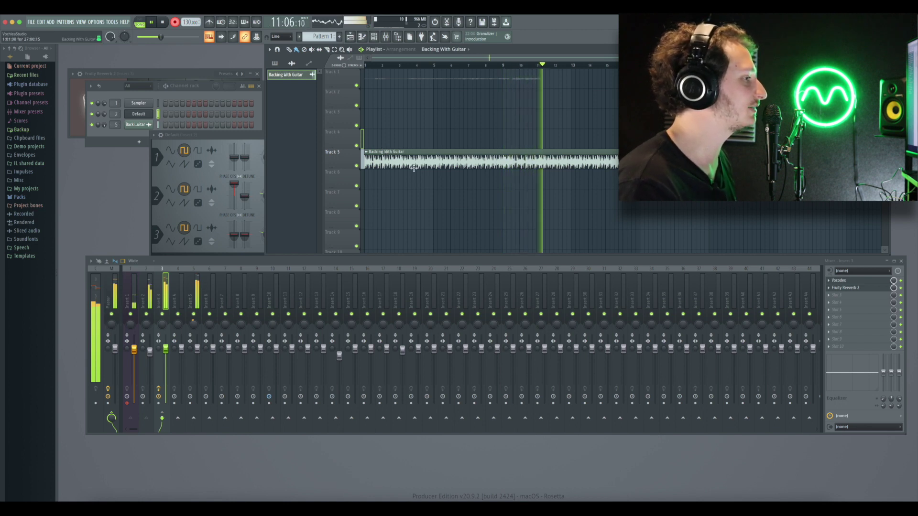
pyautogui.press('super+Tab')
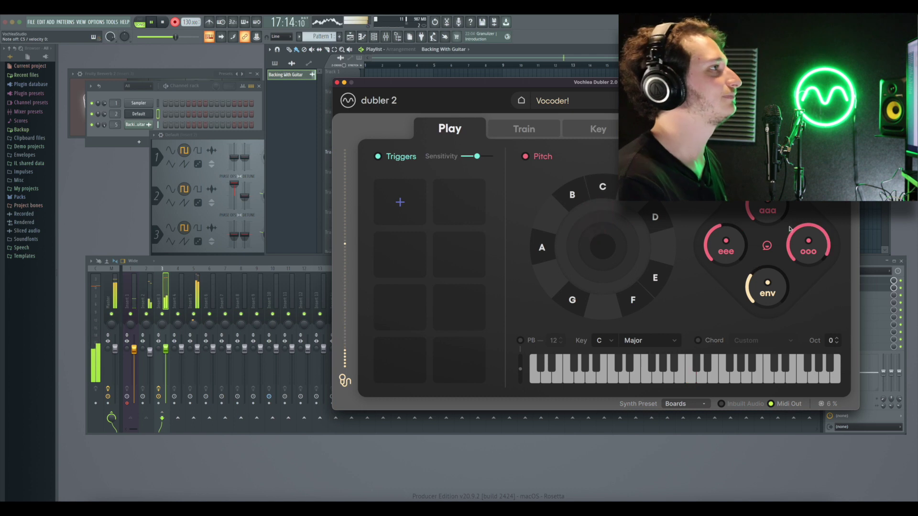
# Stop the recording, open the recorded Pattern 1 clip in the piano roll and play back the sung melody.
pyautogui.press('space')
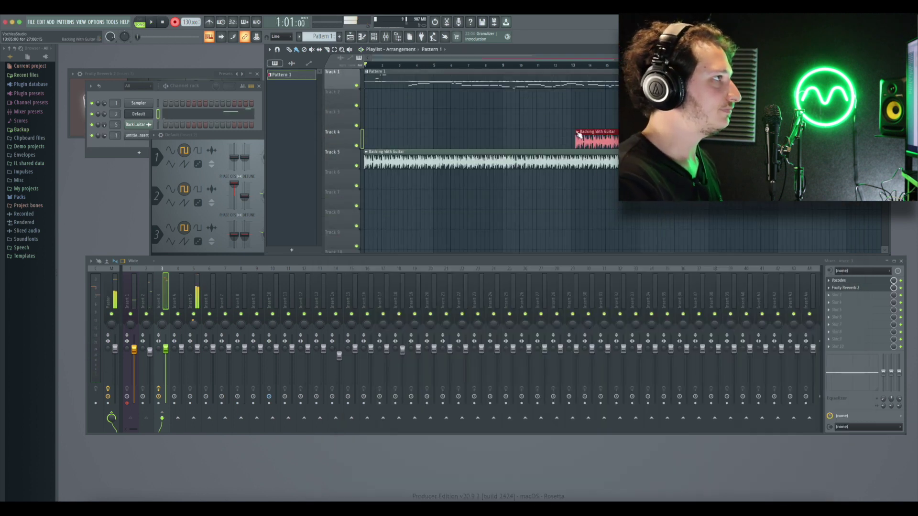
pyautogui.doubleClick(433, 79)
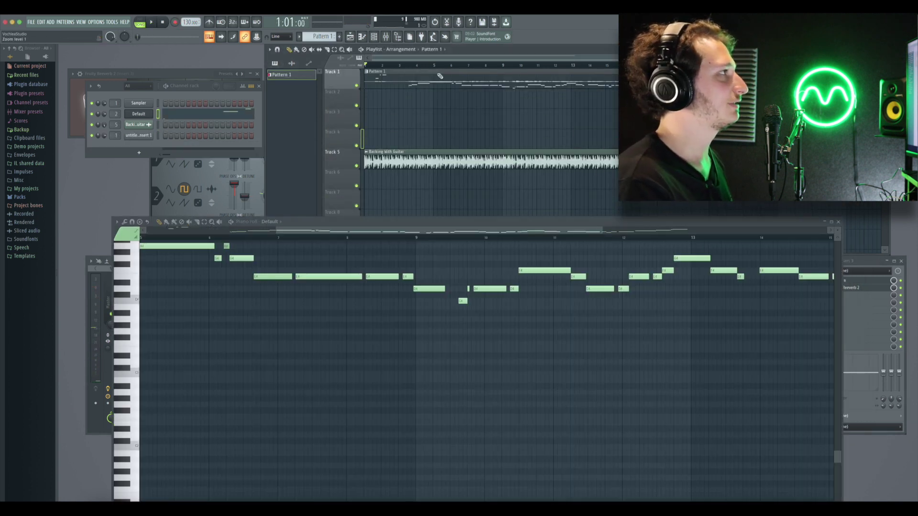
pyautogui.scroll(5, 337, 284)
pyautogui.scroll(-3, 336, 283)
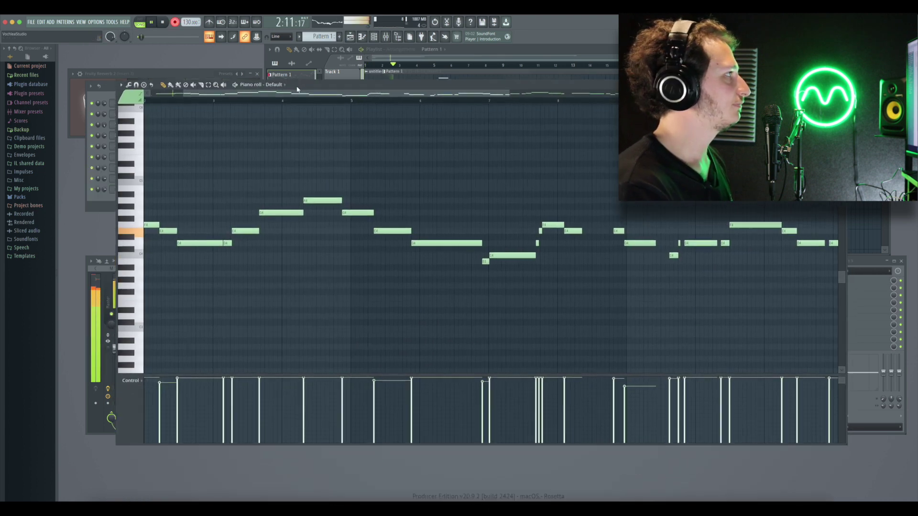
pyautogui.hscroll(-3, 239, 205)
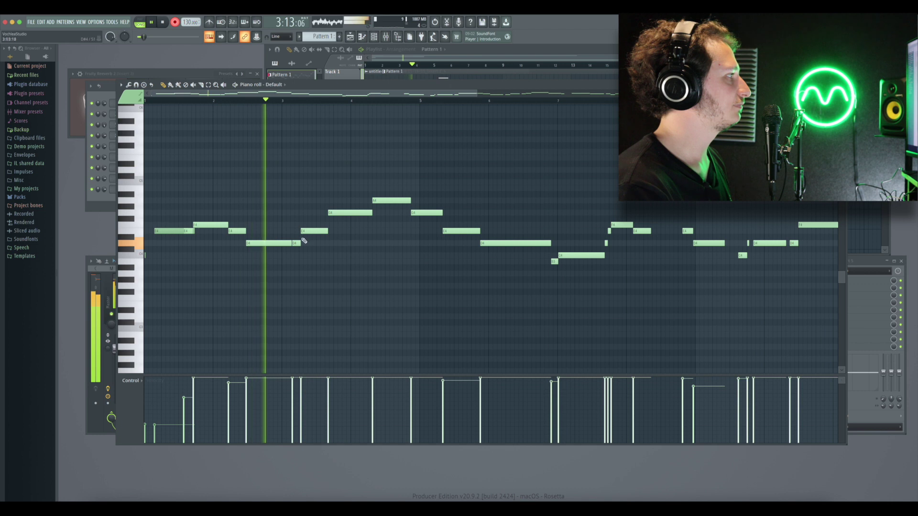
# Repitch the recorded melody during playback, raising three of its notes by about four to five semitones.
pyautogui.moveTo(332, 212); pyautogui.dragTo(332, 188)
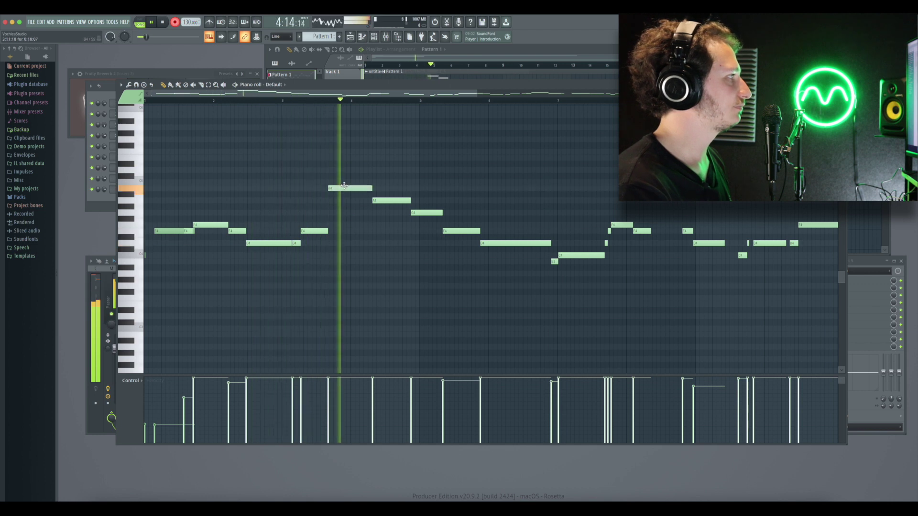
pyautogui.moveTo(415, 212); pyautogui.dragTo(414, 181)
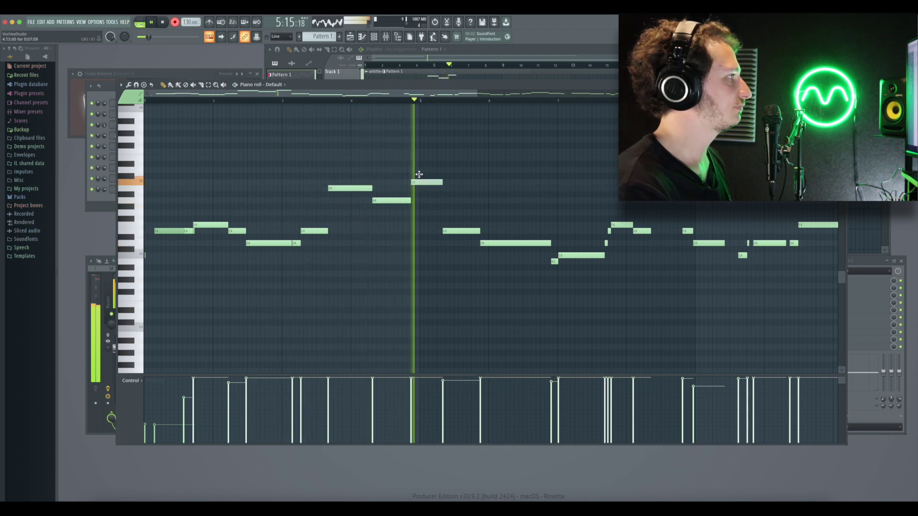
pyautogui.moveTo(493, 243); pyautogui.dragTo(494, 218)
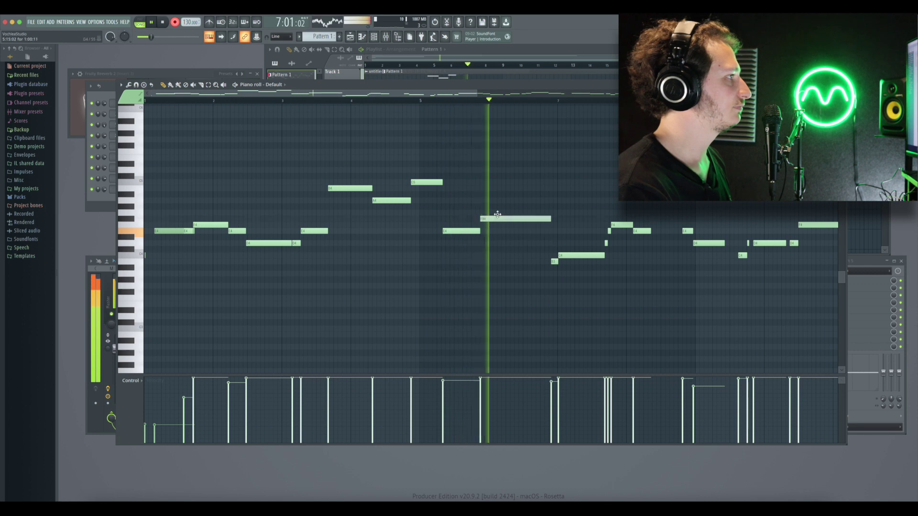
pyautogui.moveTo(573, 255)
pyautogui.mouseDown()
pyautogui.moveTo(573, 245)
pyautogui.moveTo(577, 258)
pyautogui.mouseUp()
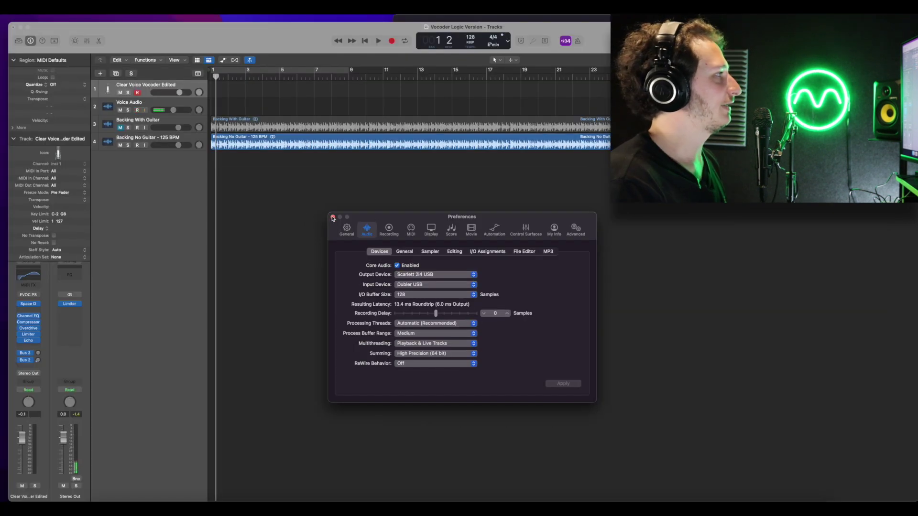
# In Logic Pro, close the audio preferences, then open EVOC 20 PolySynth on the Clear Voice Vocoder Edited track and turn it on.
pyautogui.click(332, 218)
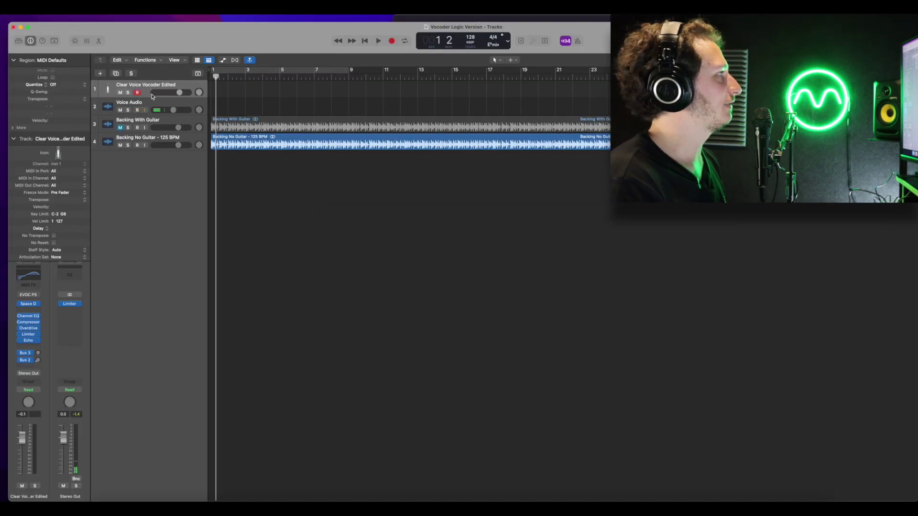
pyautogui.click(129, 102)
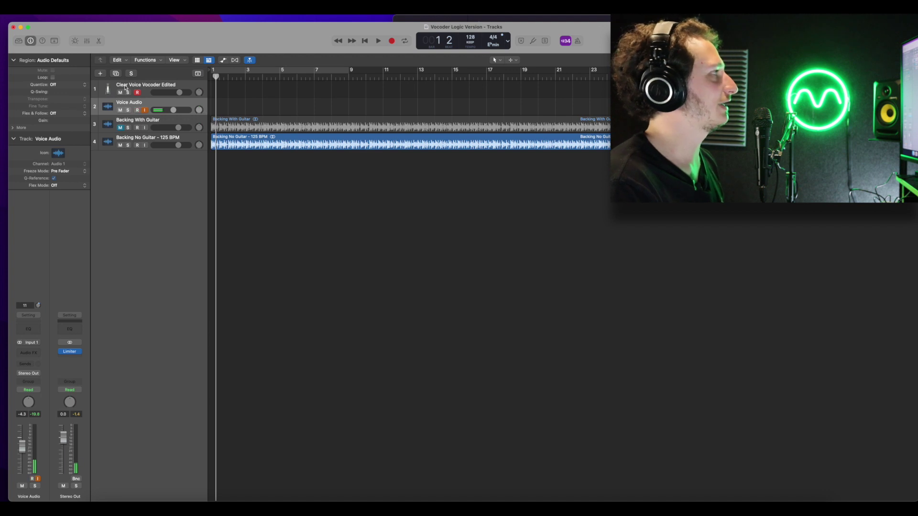
pyautogui.click(126, 87)
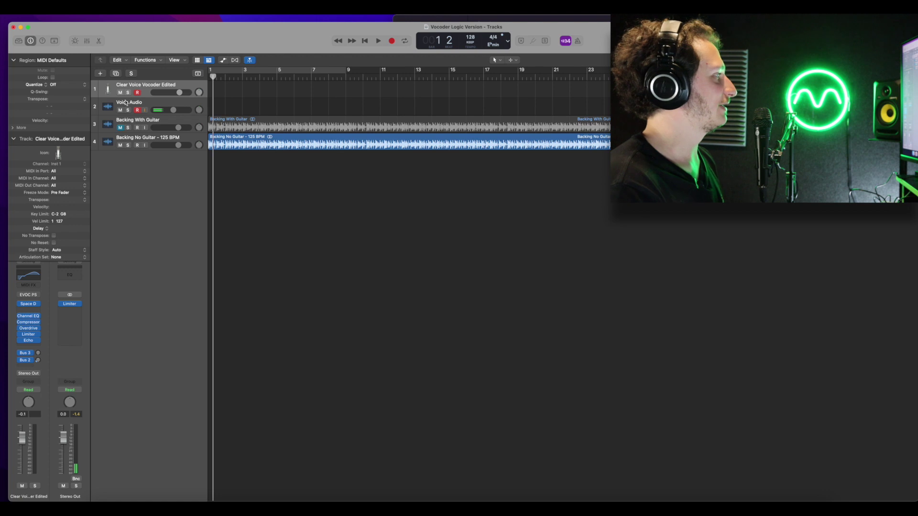
pyautogui.click(29, 295)
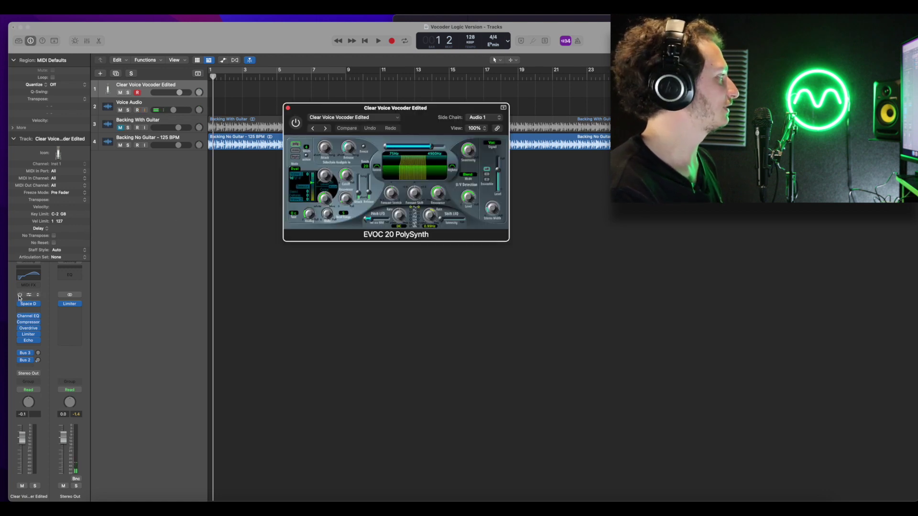
pyautogui.click(19, 296)
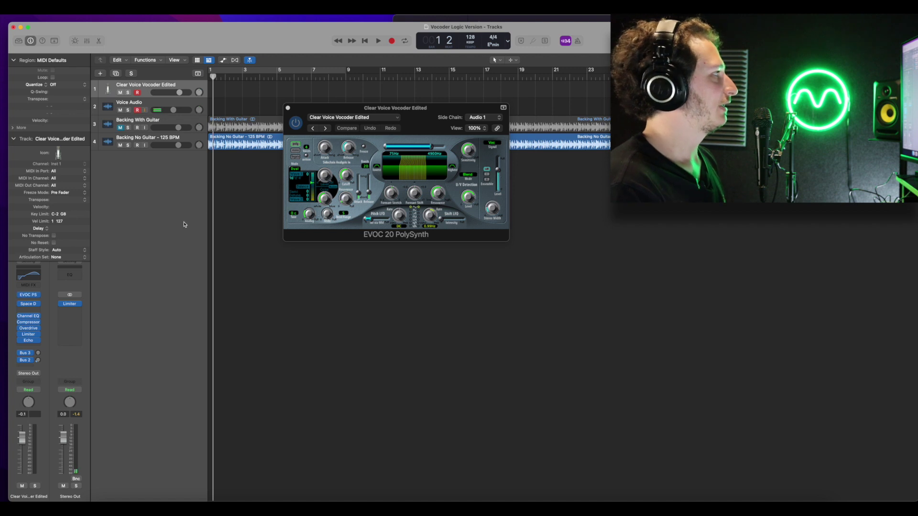
# Set EVOC 20 PolySynth's side chain to Voice Audio (Audio 1) and its signal mode to Voc.
pyautogui.click(483, 119)
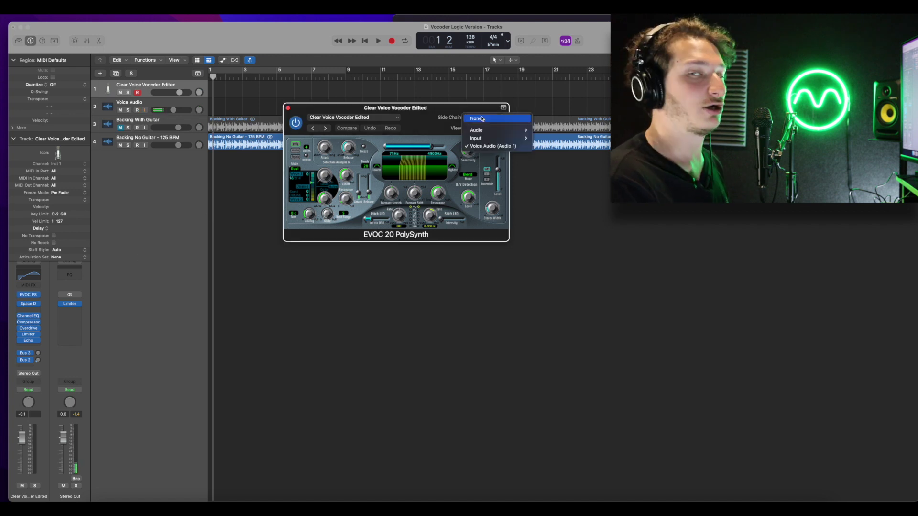
pyautogui.click(461, 114)
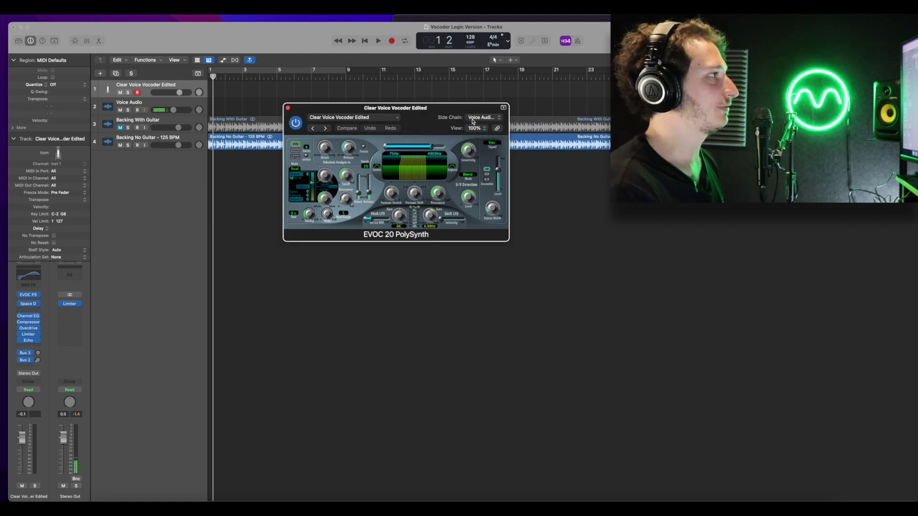
pyautogui.click(472, 120)
pyautogui.click(475, 119)
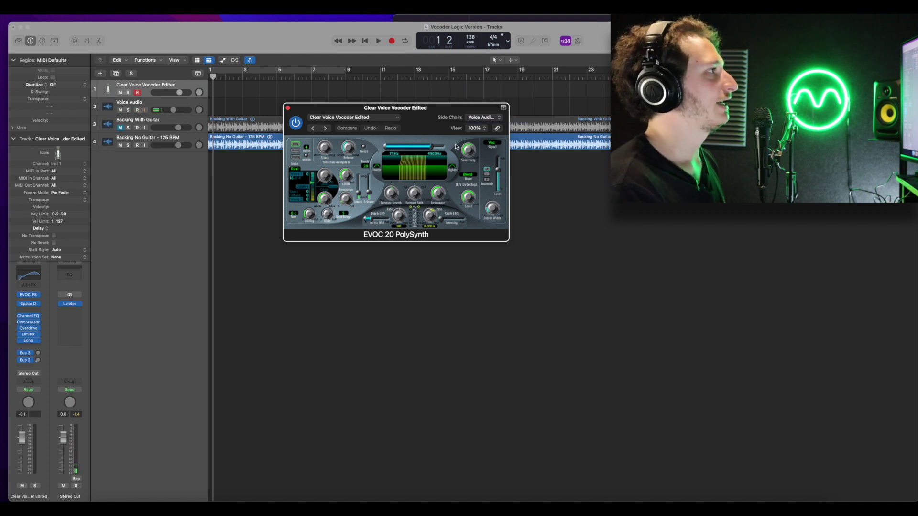
pyautogui.click(494, 144)
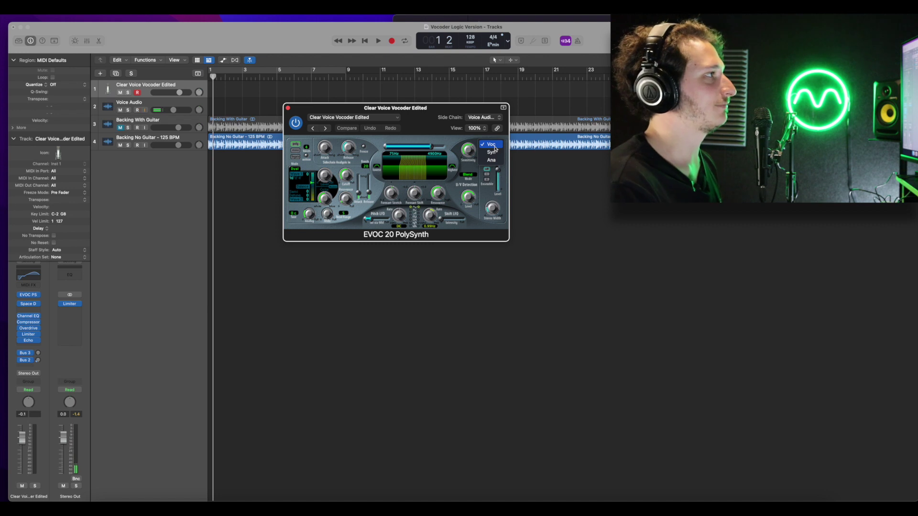
pyautogui.click(492, 144)
# Set the Voice Audio track's output to No Output and reselect the Clear Voice Vocoder Edited track.
pyautogui.click(132, 105)
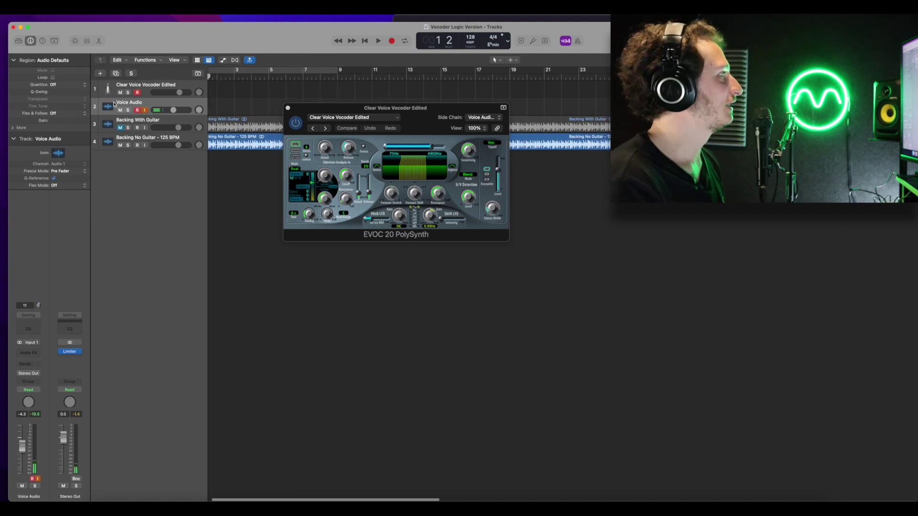
pyautogui.click(24, 374)
pyautogui.click(30, 377)
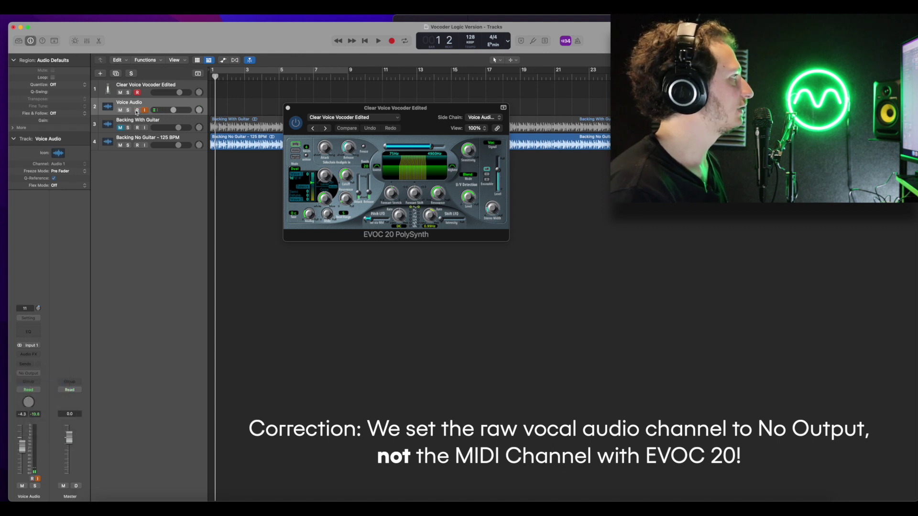
pyautogui.click(144, 95)
# Bring up Dubler 2 to test singing notes into EVOC 20, reposition its window, and return to Logic Pro.
pyautogui.click(716, 501)
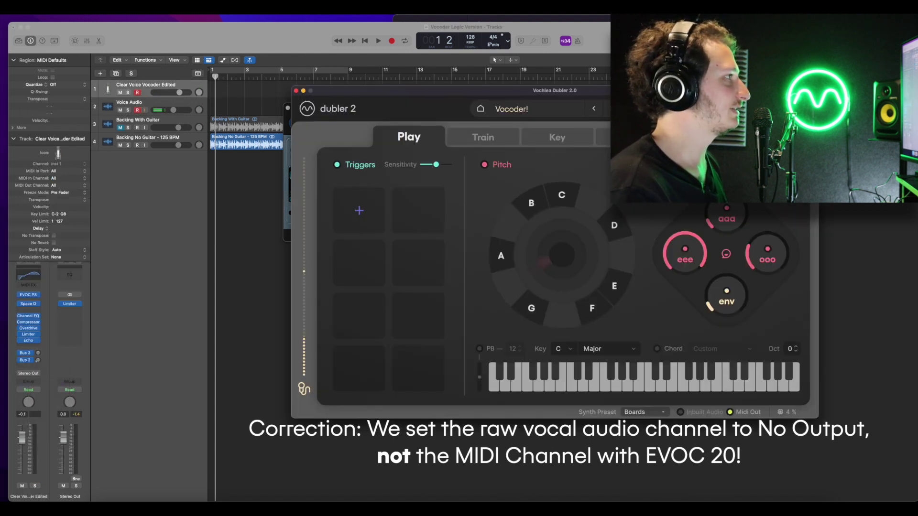
pyautogui.moveTo(435, 97); pyautogui.dragTo(436, 125)
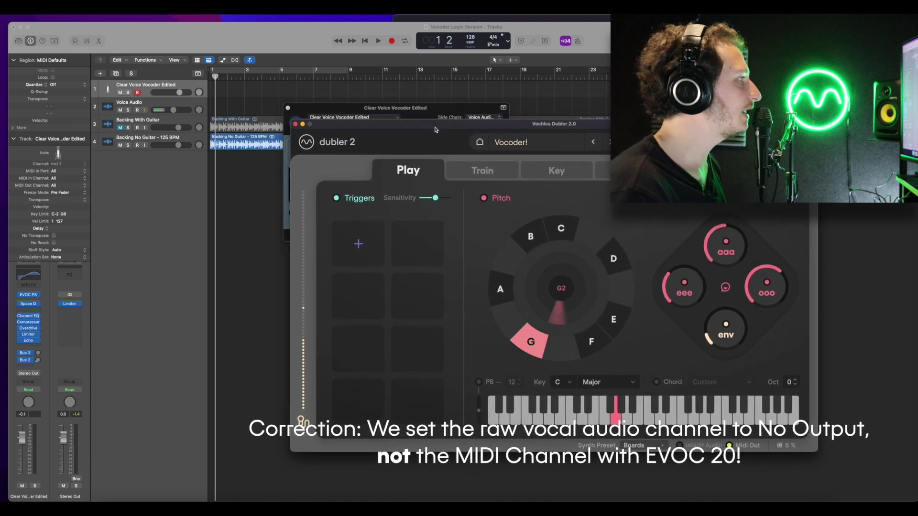
pyautogui.click(256, 183)
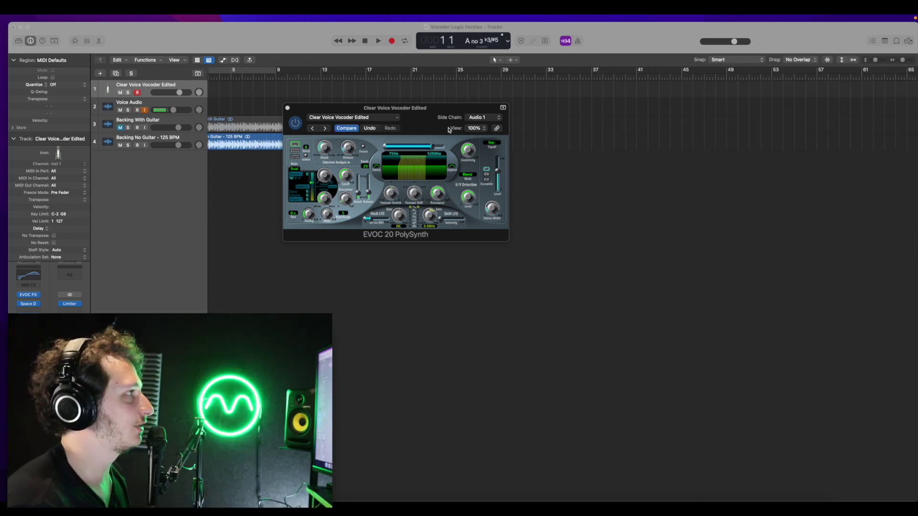
# Browse EVOC 20 PolySynth's Vintage Vocoder presets to locate the Clear Voice Vocoder preset.
pyautogui.click(388, 118)
pyautogui.moveTo(367, 287)
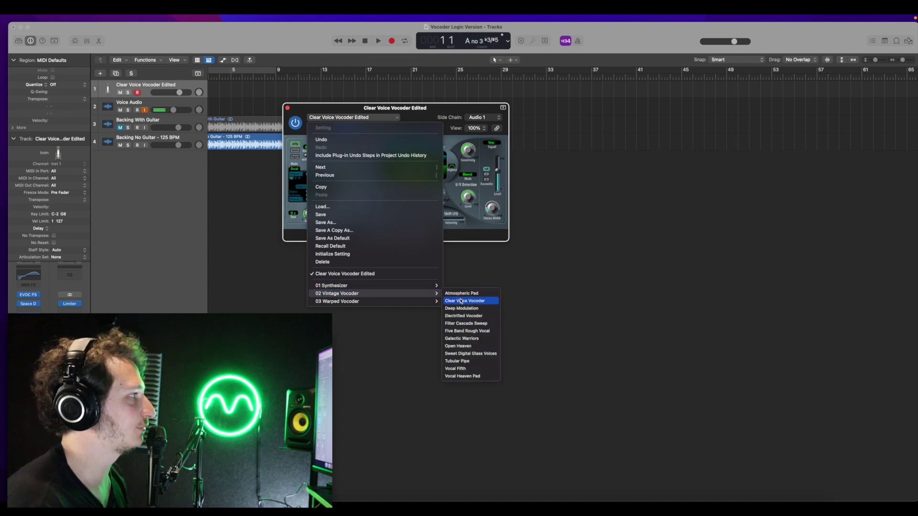
pyautogui.click(461, 301)
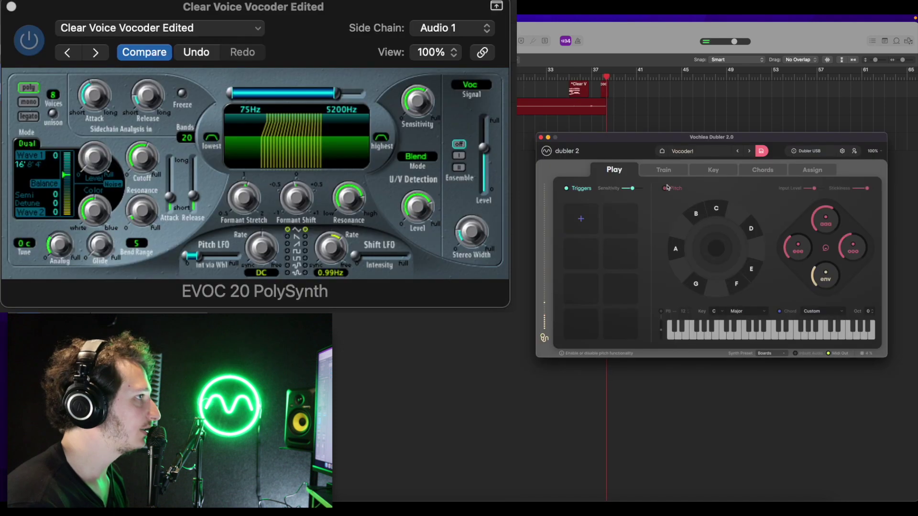
# Turn off chords in Dubler 2 and adjust EVOC 20 PolySynth's filter cutoff while singing.
pyautogui.click(776, 311)
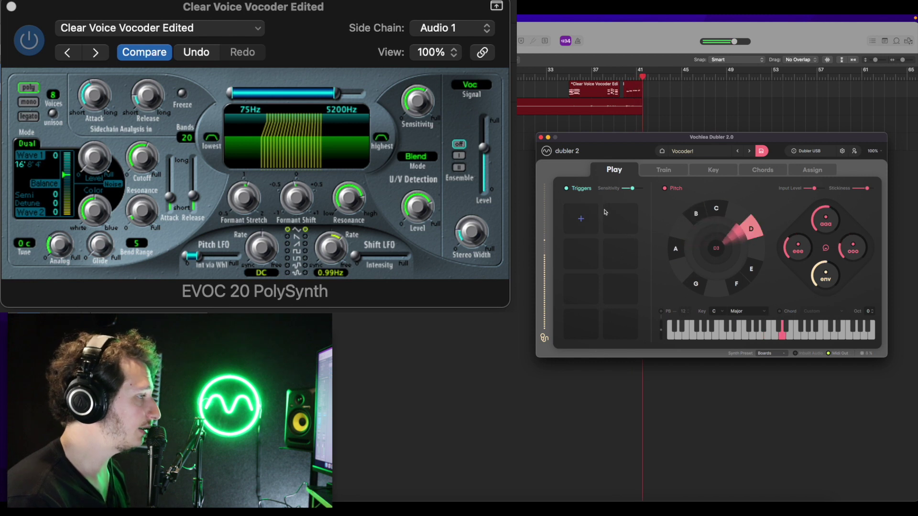
pyautogui.click(130, 210)
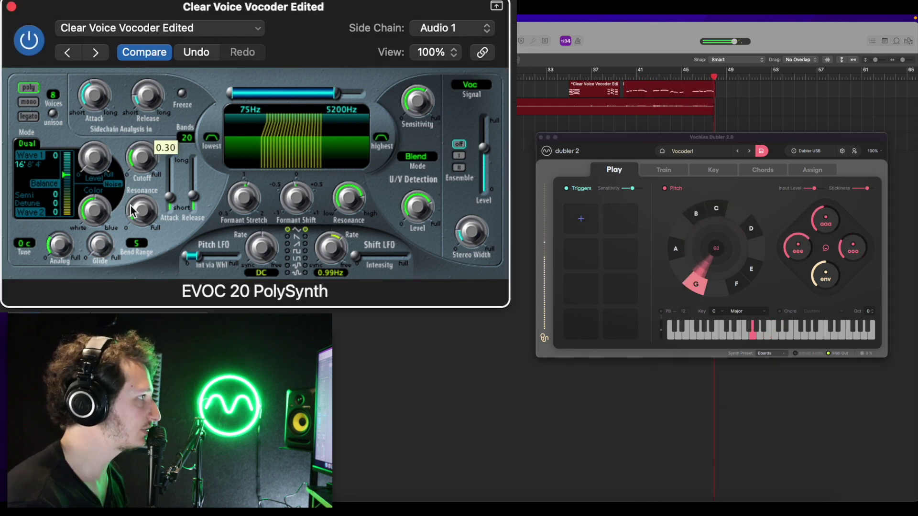
pyautogui.moveTo(130, 205); pyautogui.dragTo(138, 173)
# Vary EVOC 20 PolySynth's formant shift, sidechain analysis release and formant stretch while singing single notes.
pyautogui.moveTo(324, 96)
pyautogui.mouseDown()
pyautogui.moveTo(350, 95)
pyautogui.moveTo(334, 91)
pyautogui.mouseUp()
pyautogui.moveTo(300, 199); pyautogui.dragTo(279, 213)
pyautogui.moveTo(278, 221)
pyautogui.mouseDown()
pyautogui.moveTo(277, 232)
pyautogui.moveTo(280, 218)
pyautogui.mouseUp()
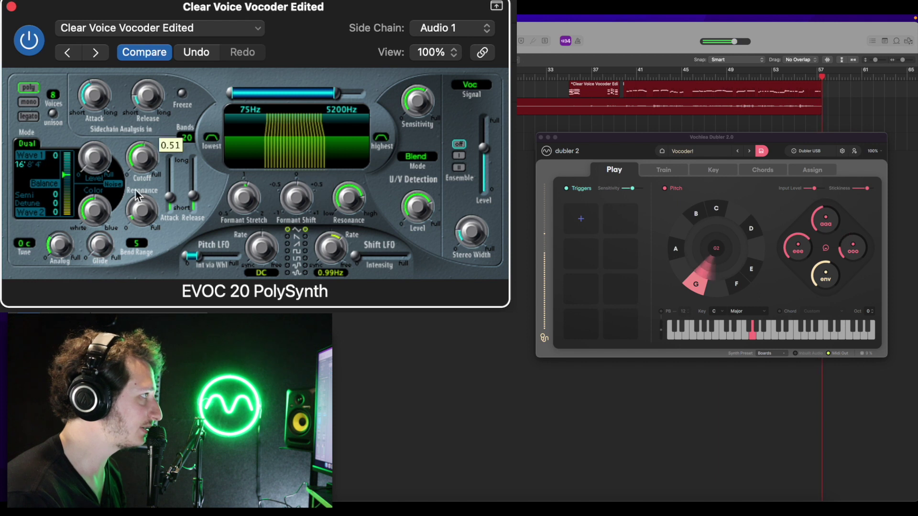
pyautogui.moveTo(134, 116); pyautogui.dragTo(153, 67)
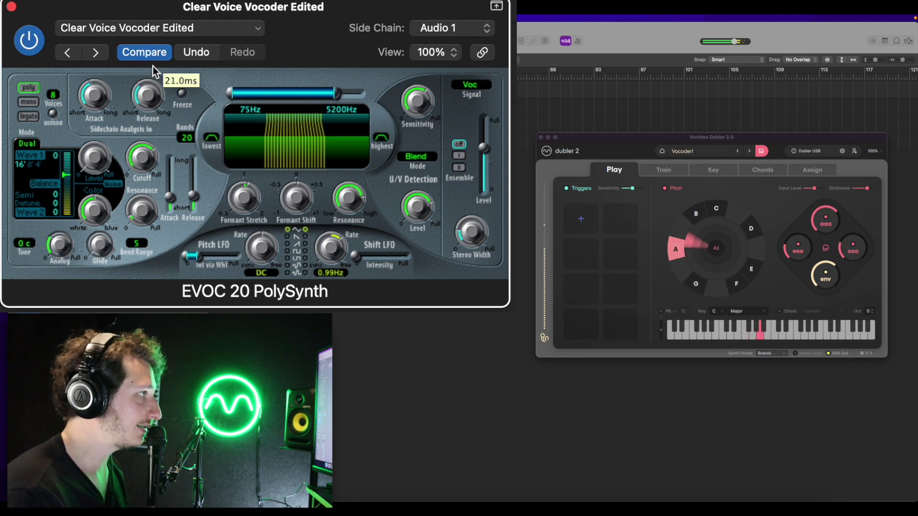
pyautogui.moveTo(243, 197); pyautogui.dragTo(237, 176)
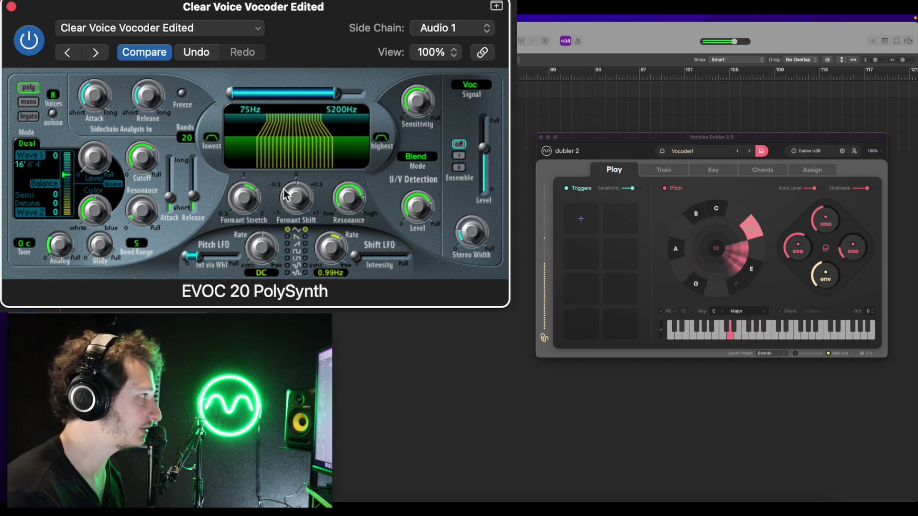
# Open the chord settings in Dubler 2 and enable chords with the Custom preset.
pyautogui.click(739, 143)
pyautogui.click(761, 169)
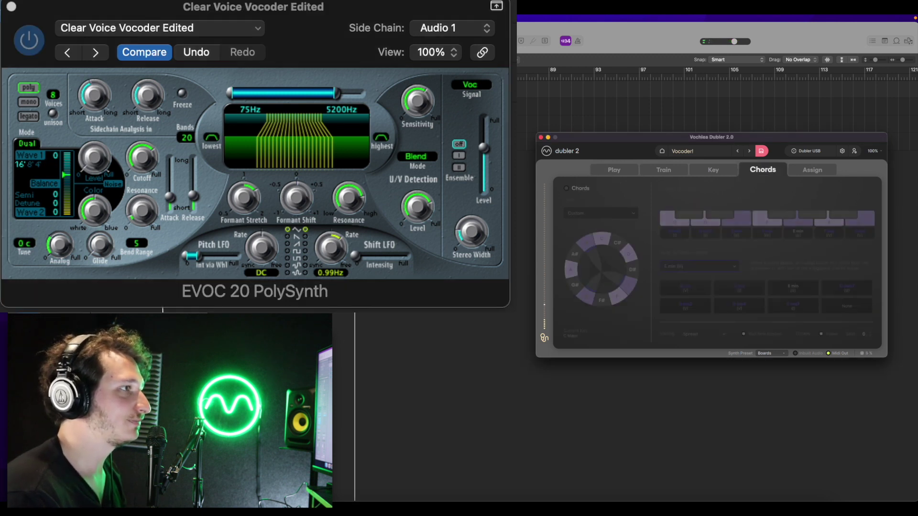
pyautogui.click(571, 189)
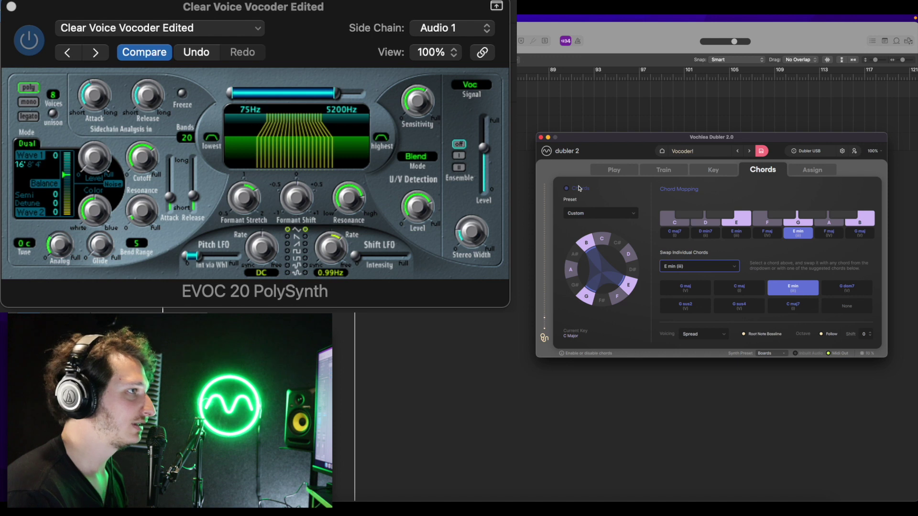
# Vary EVOC 20 PolySynth's cutoff, formant shift and formant stretch while recording sung chords.
pyautogui.moveTo(140, 190); pyautogui.dragTo(154, 136)
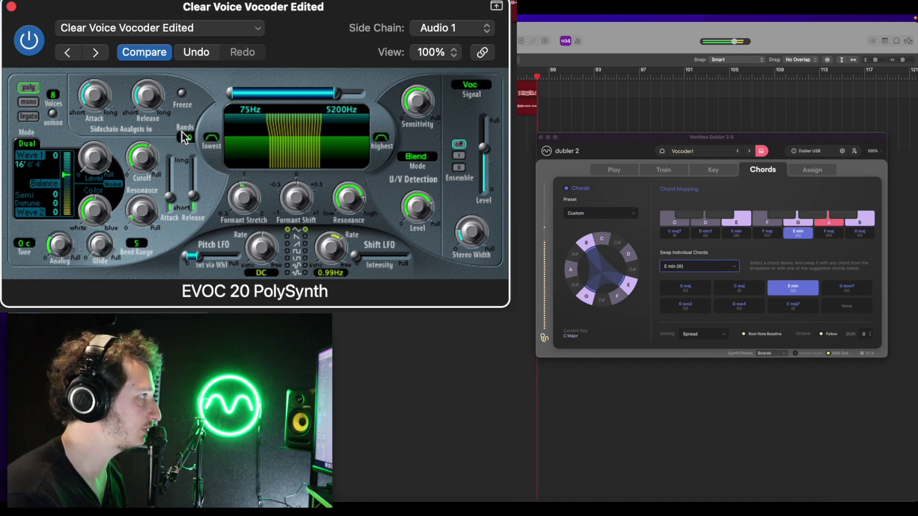
pyautogui.moveTo(296, 198); pyautogui.dragTo(339, 268)
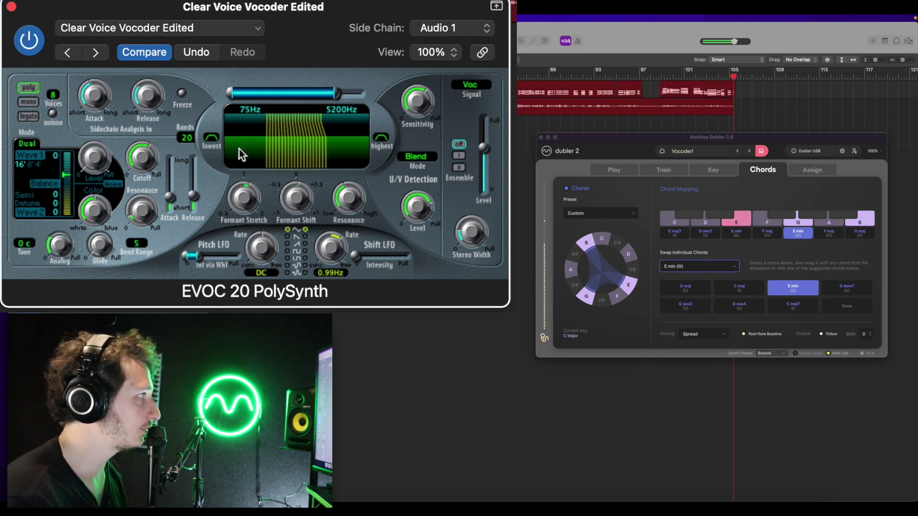
pyautogui.moveTo(243, 197); pyautogui.dragTo(293, 209)
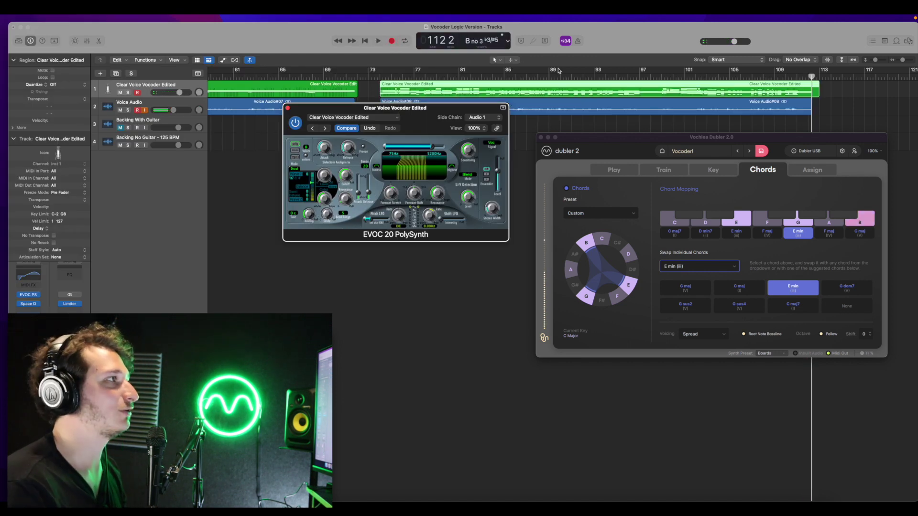
# Open the newly recorded Clear Voice Vocoder Edited MIDI region in the piano roll.
pyautogui.click(543, 86)
pyautogui.doubleClick(543, 86)
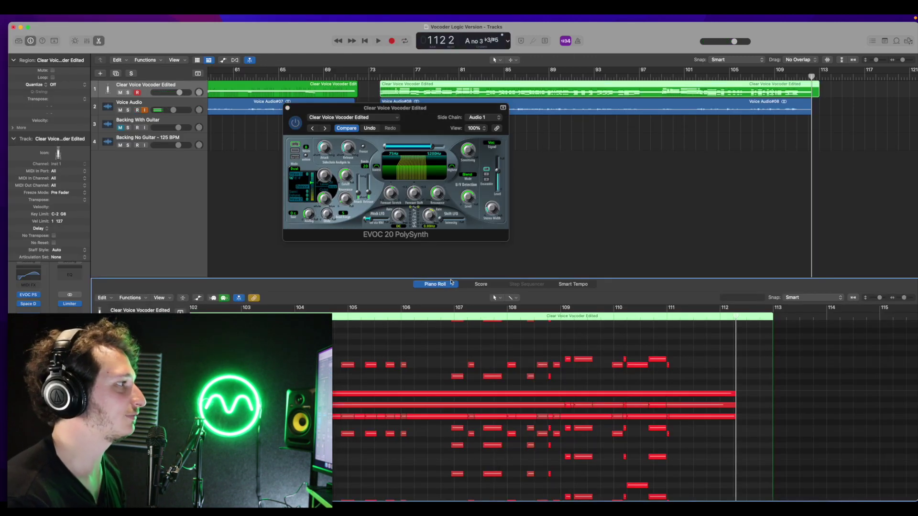
# Enlarge the piano roll, look over the recorded chord notes back to the region's start, and close the editor.
pyautogui.moveTo(451, 277); pyautogui.dragTo(449, 163)
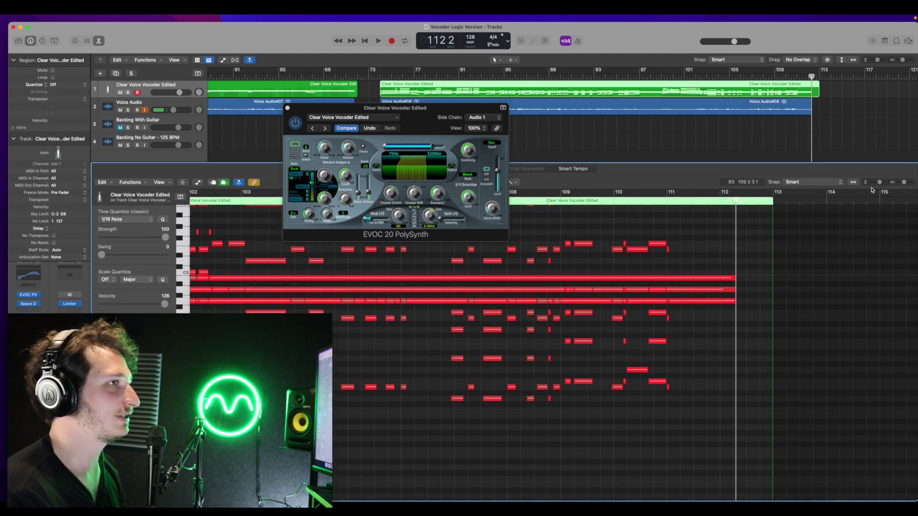
pyautogui.scroll(-5, 845, 215)
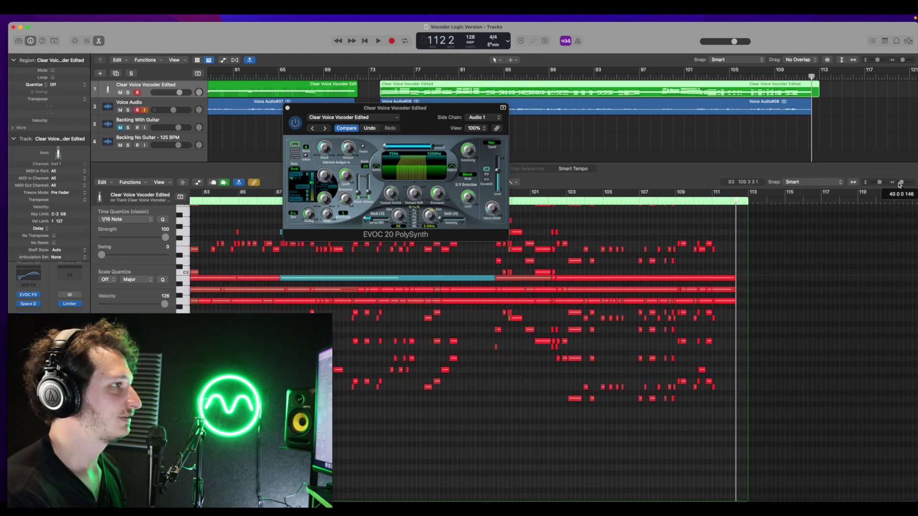
pyautogui.hscroll(-15, 364, 289)
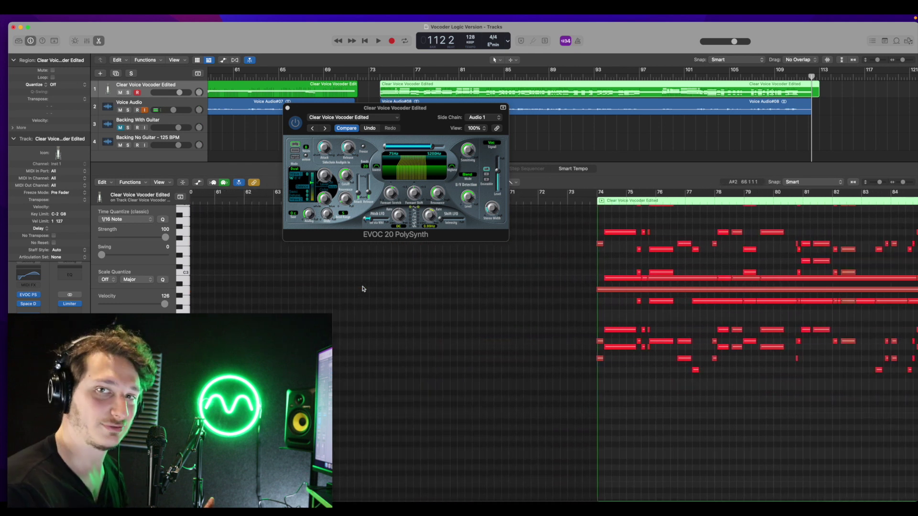
pyautogui.click(609, 161)
pyautogui.press('e')
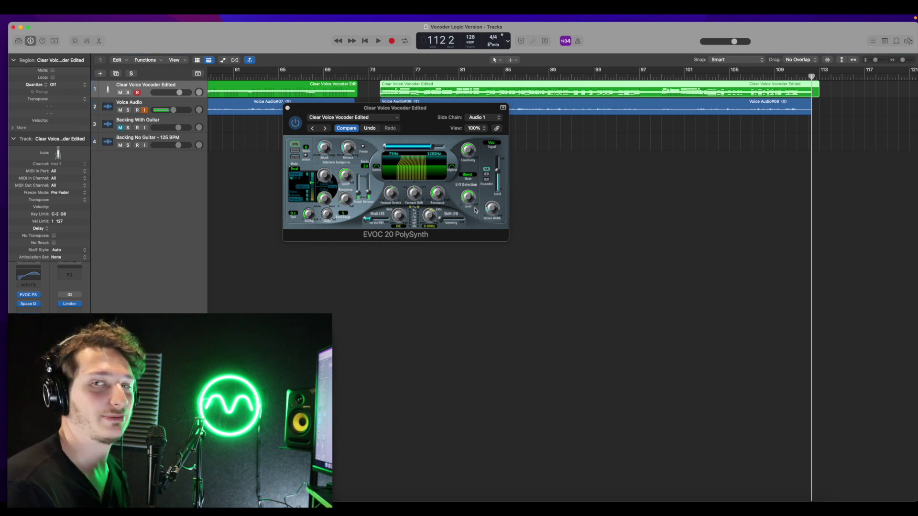
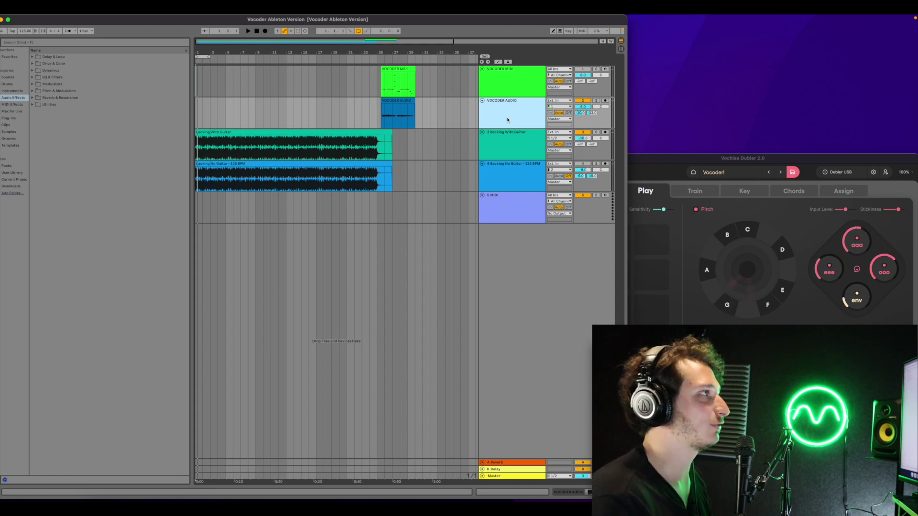
# Switch to Ableton Live, show the VOCODER MIDI track's instrument, and set the VOCODER AUDIO track's monitoring to In.
pyautogui.doubleClick(508, 88)
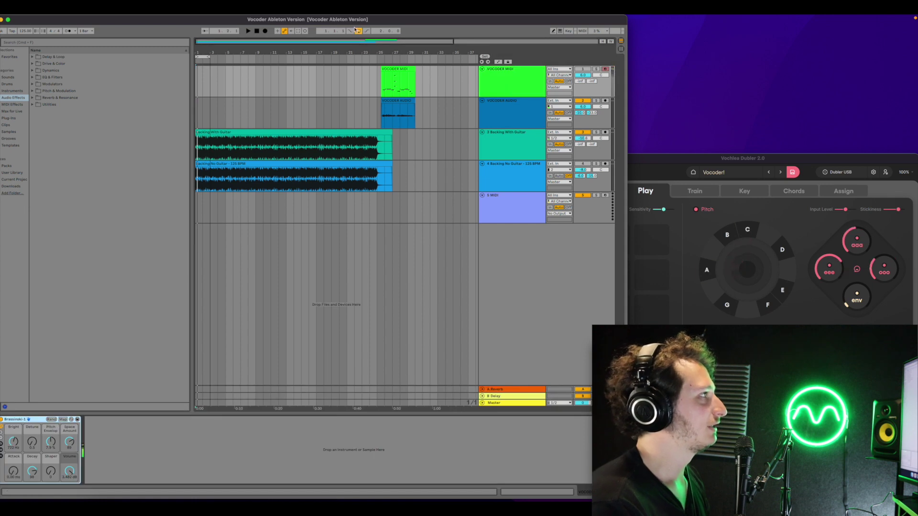
pyautogui.moveTo(357, 20); pyautogui.dragTo(368, 21)
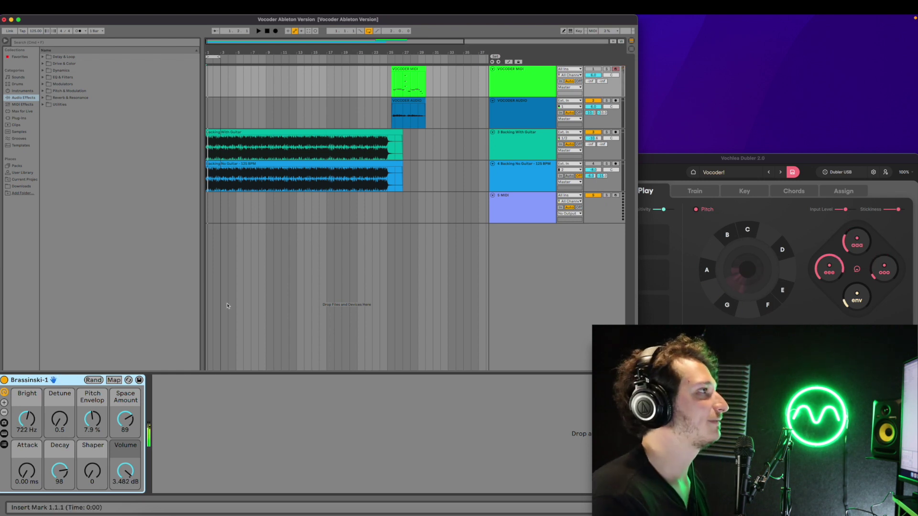
pyautogui.click(510, 107)
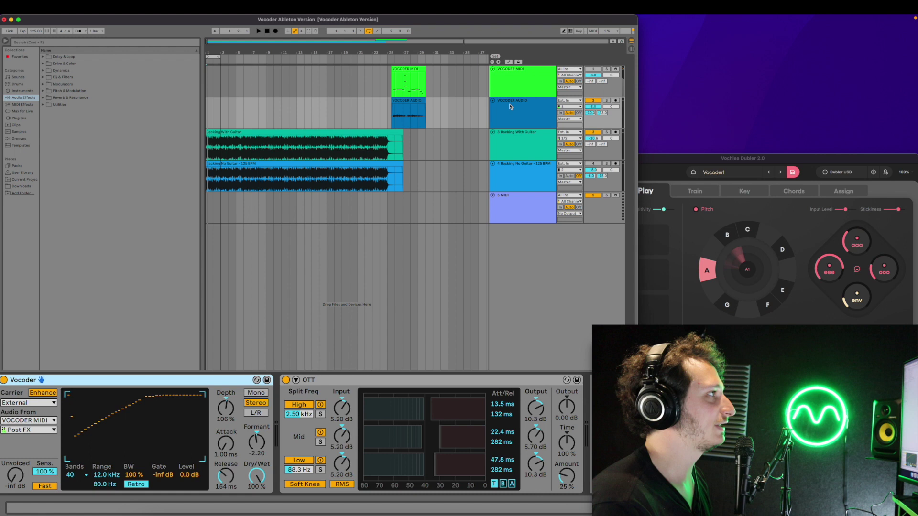
pyautogui.click(520, 114)
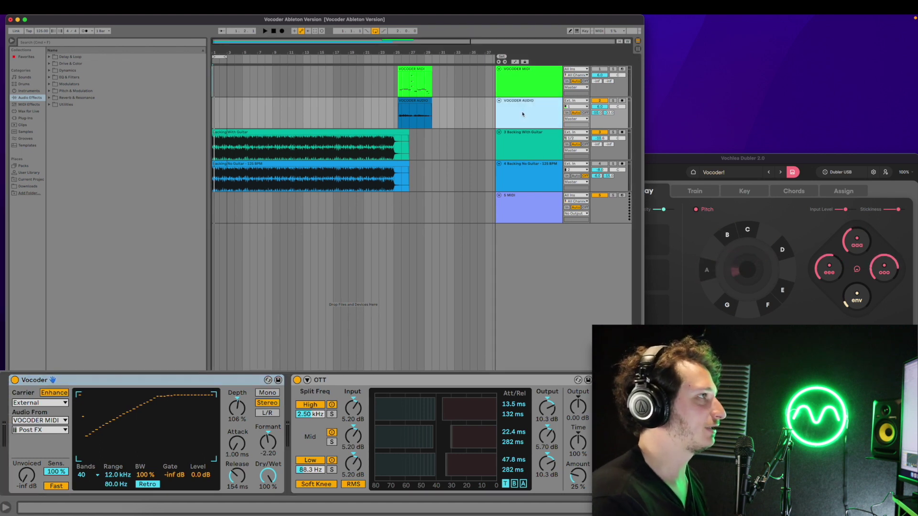
pyautogui.click(566, 113)
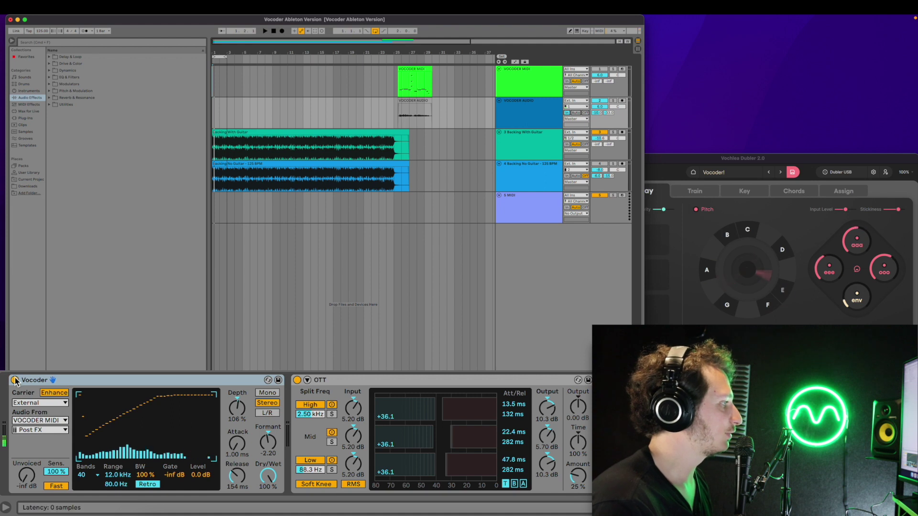
# Compare the voice with the Vocoder device off and on, and choose External as its carrier.
pyautogui.click(64, 377)
pyautogui.press('0')
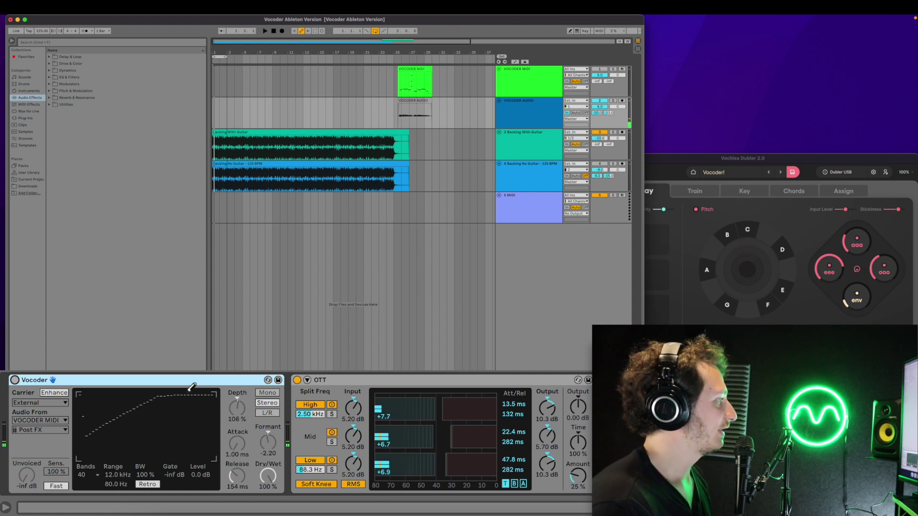
pyautogui.click(15, 380)
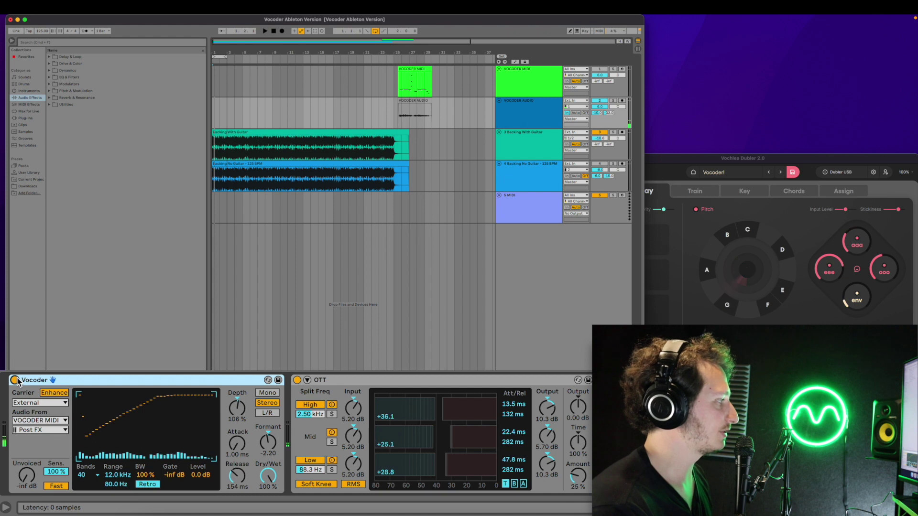
pyautogui.click(25, 402)
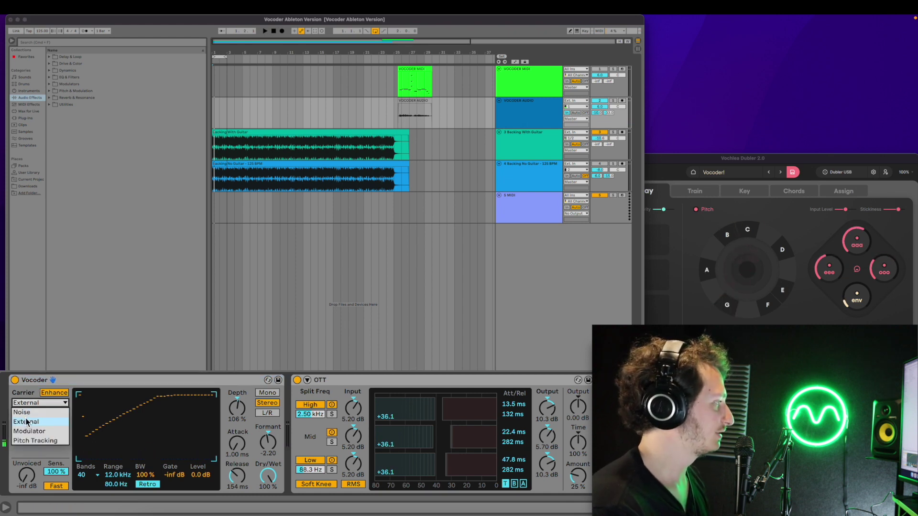
pyautogui.click(21, 421)
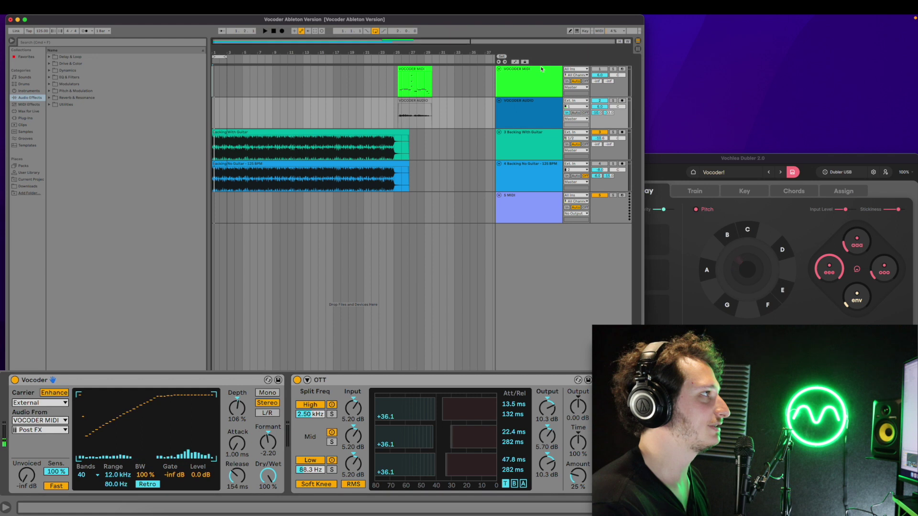
# Show the VOCODER MIDI track's instrument and arm both VOCODER MIDI and VOCODER AUDIO for recording.
pyautogui.click(528, 83)
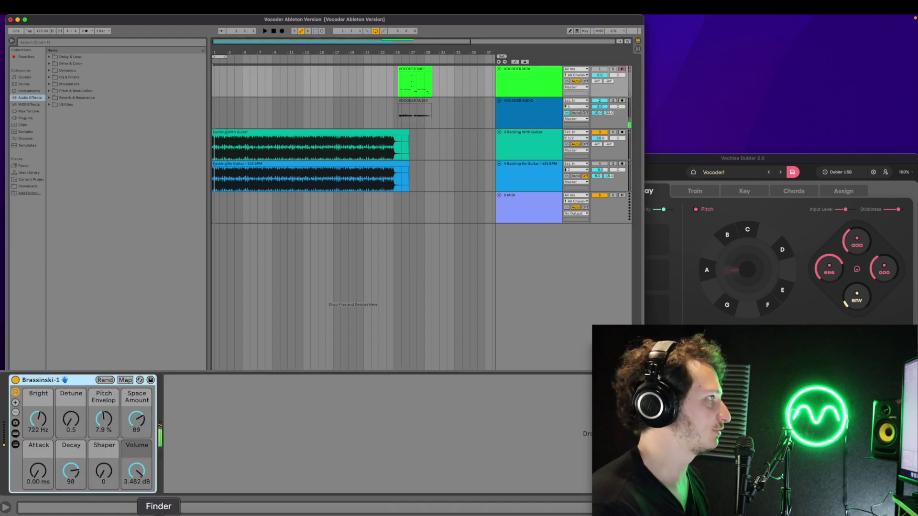
pyautogui.click(525, 114)
pyautogui.click(623, 69)
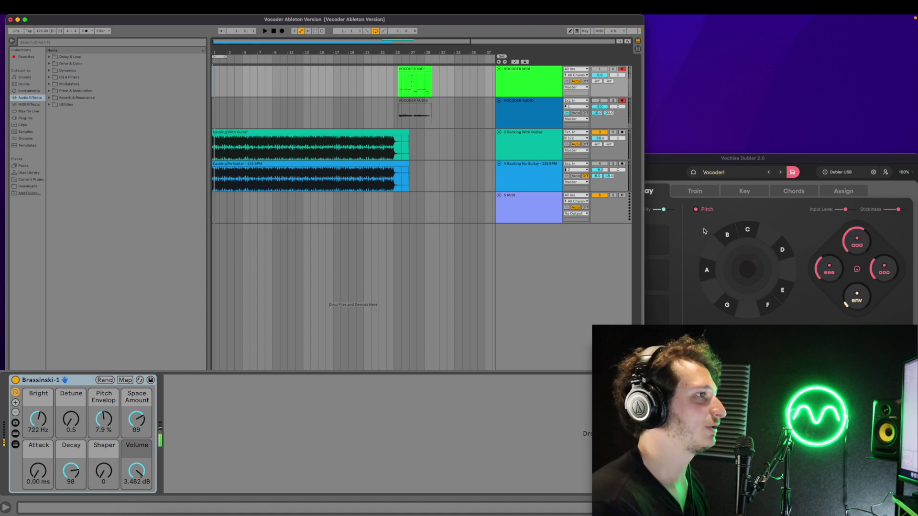
pyautogui.click(600, 101)
pyautogui.moveTo(210, 52); pyautogui.dragTo(210, 56)
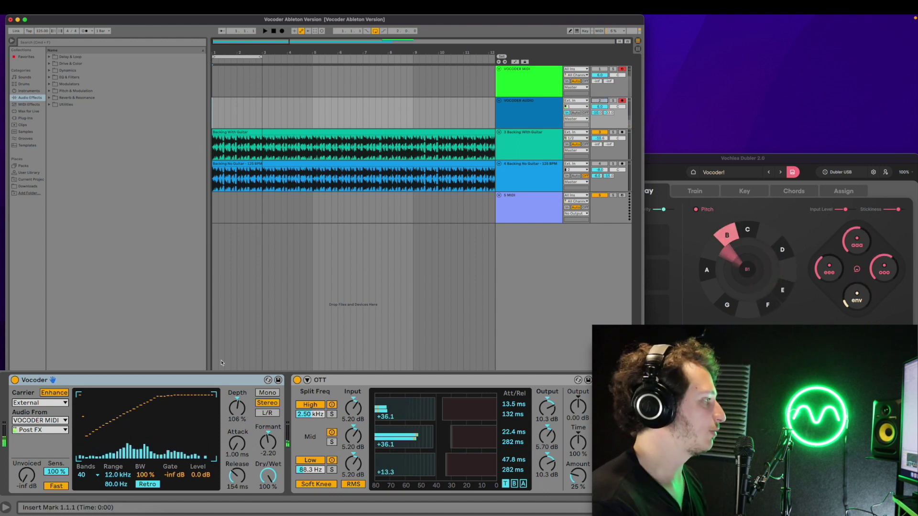
# Redraw the Vocoder's filter curve on the VOCODER AUDIO track and use 40 bands with Retro on.
pyautogui.moveTo(117, 411); pyautogui.dragTo(194, 385)
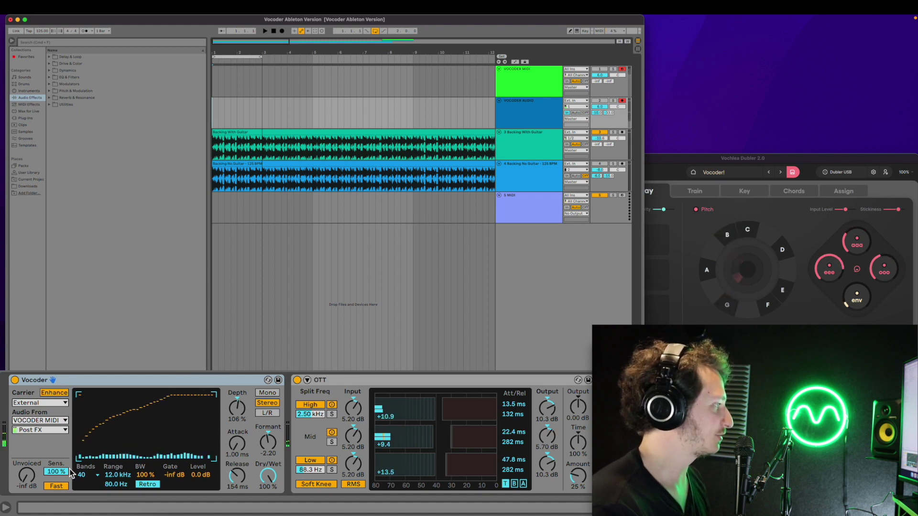
pyautogui.click(88, 477)
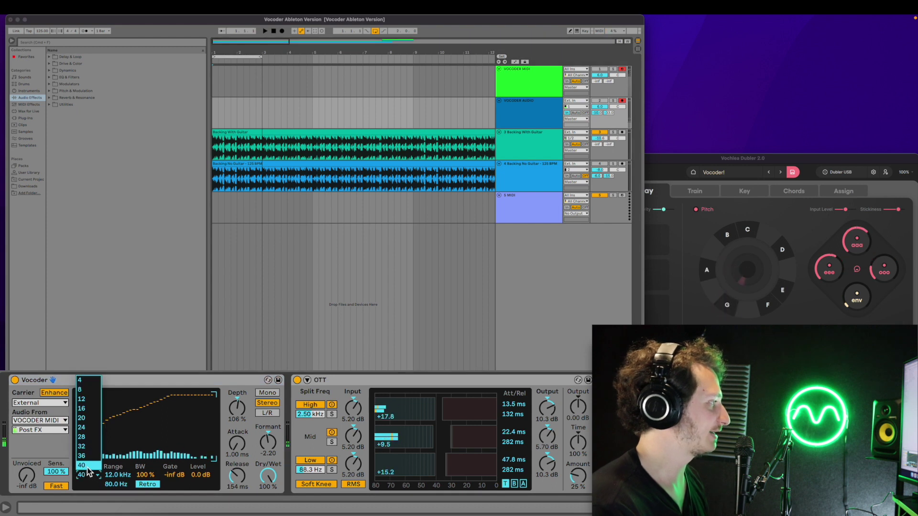
pyautogui.click(87, 466)
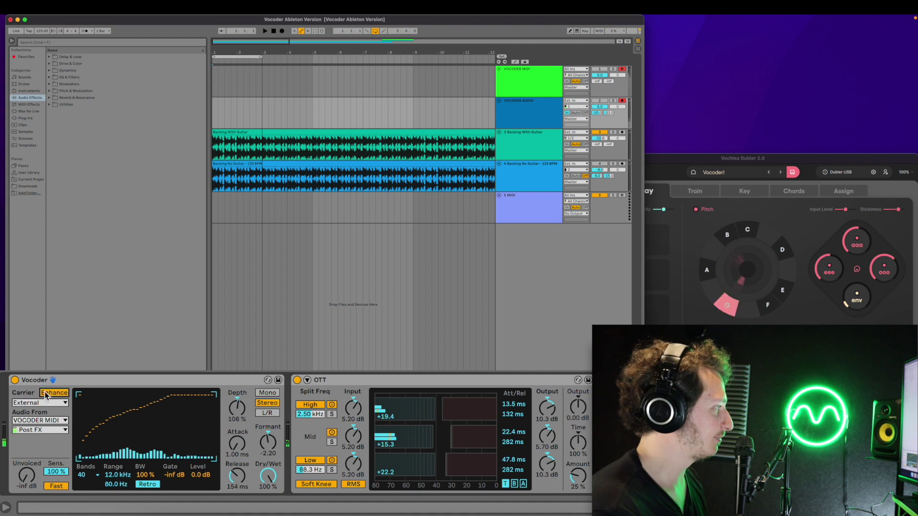
pyautogui.click(144, 485)
pyautogui.click(141, 485)
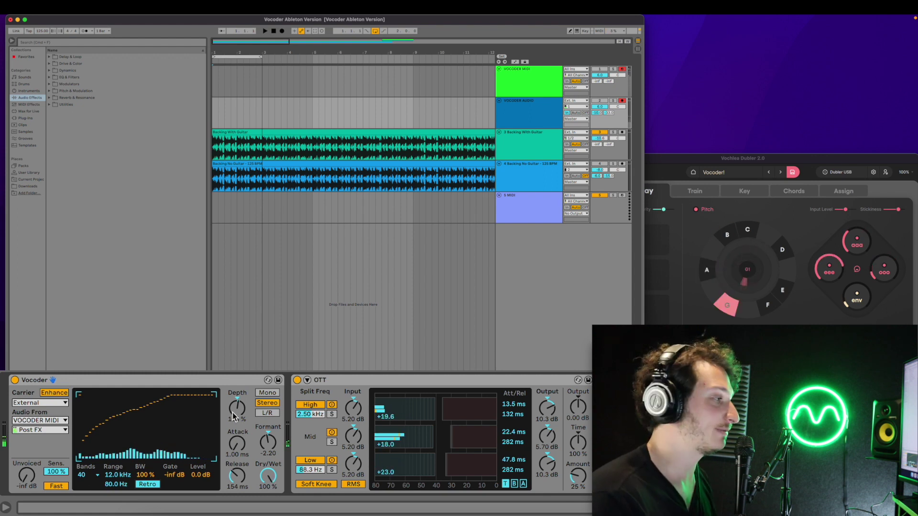
# Vary the Vocoder's formant while singing, raising it to 5.06 and then lowering it to -3.94.
pyautogui.click(601, 124)
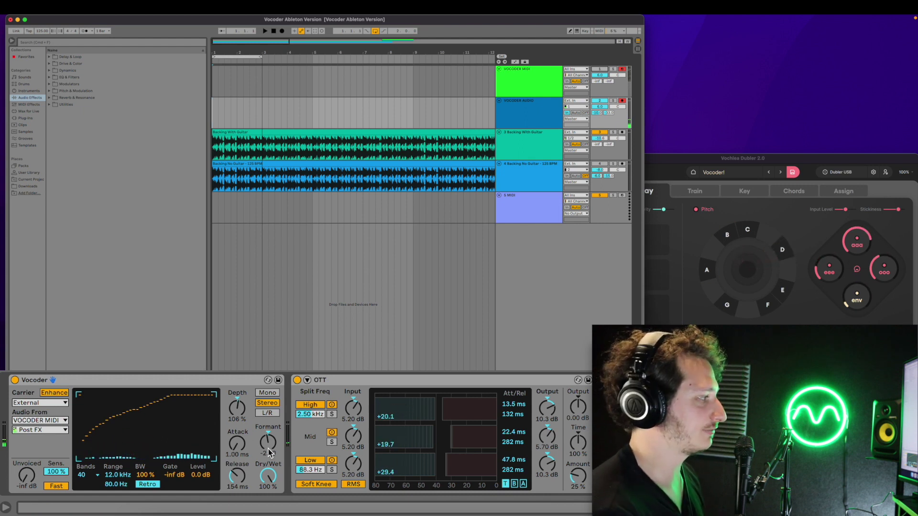
pyautogui.moveTo(269, 450); pyautogui.dragTo(269, 432)
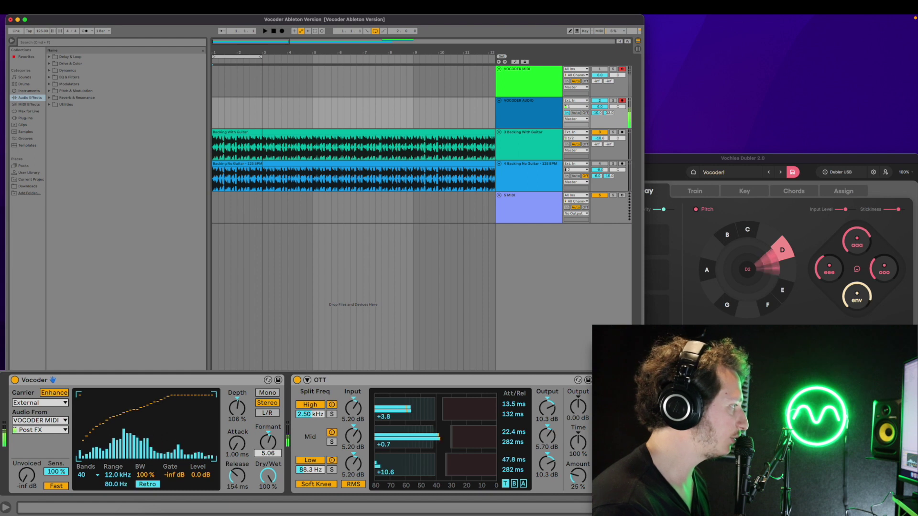
pyautogui.moveTo(269, 443); pyautogui.dragTo(268, 463)
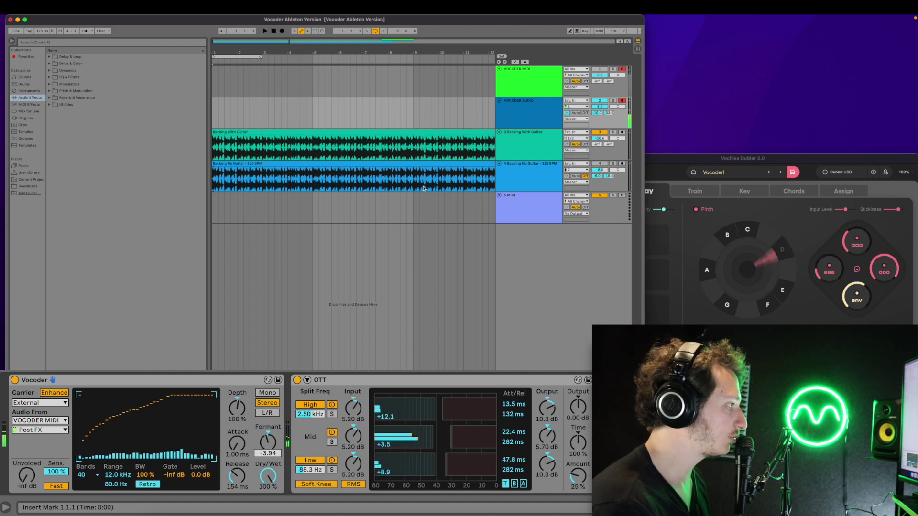
# Select the VOCODER MIDI track and record a sung phrase onto both vocoder tracks over the backing, up to bar 3.
pyautogui.click(544, 80)
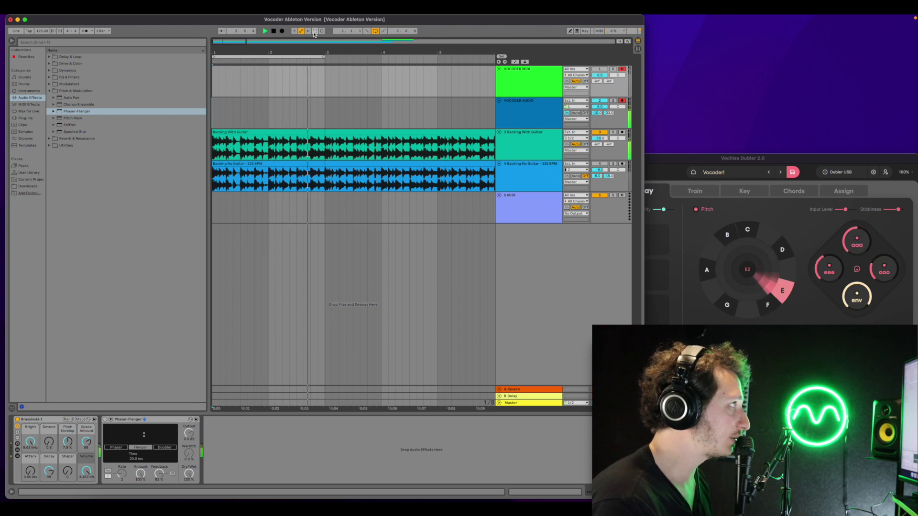
pyautogui.click(276, 31)
pyautogui.click(282, 31)
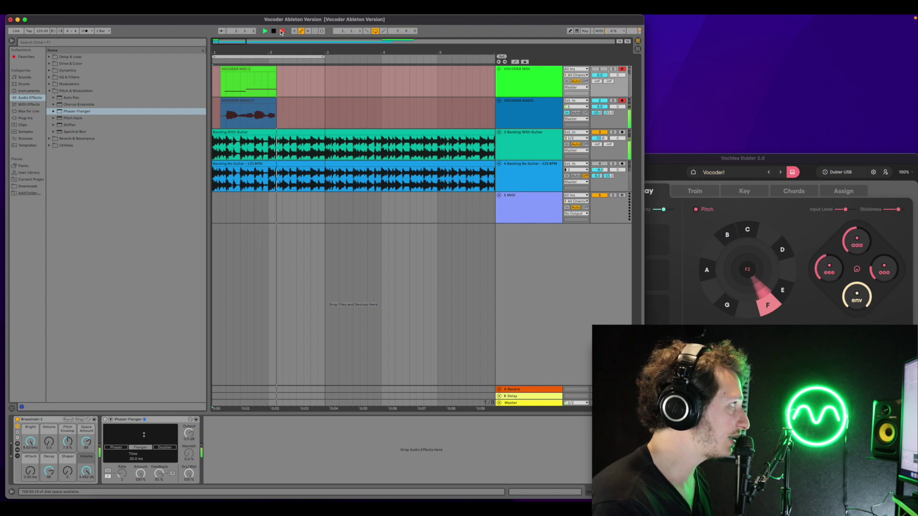
pyautogui.press('space')
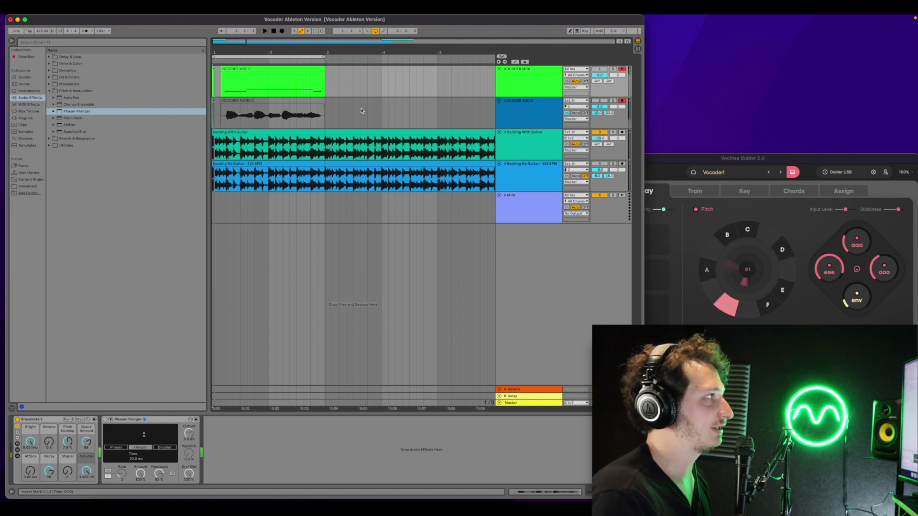
# Open the newly recorded VOCODER MIDI clip and move its last two notes up to G2 and A2 during playback.
pyautogui.doubleClick(279, 70)
pyautogui.press('space')
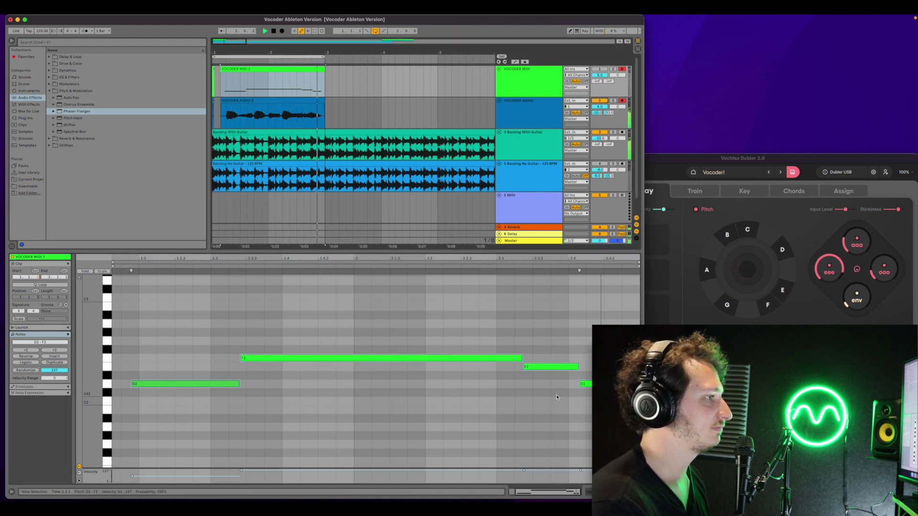
pyautogui.moveTo(549, 366); pyautogui.dragTo(544, 341)
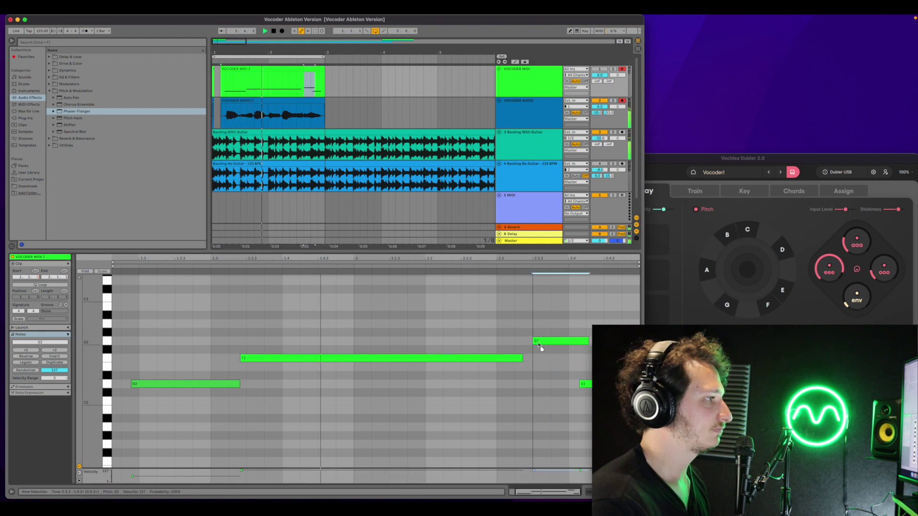
pyautogui.moveTo(586, 384); pyautogui.dragTo(597, 324)
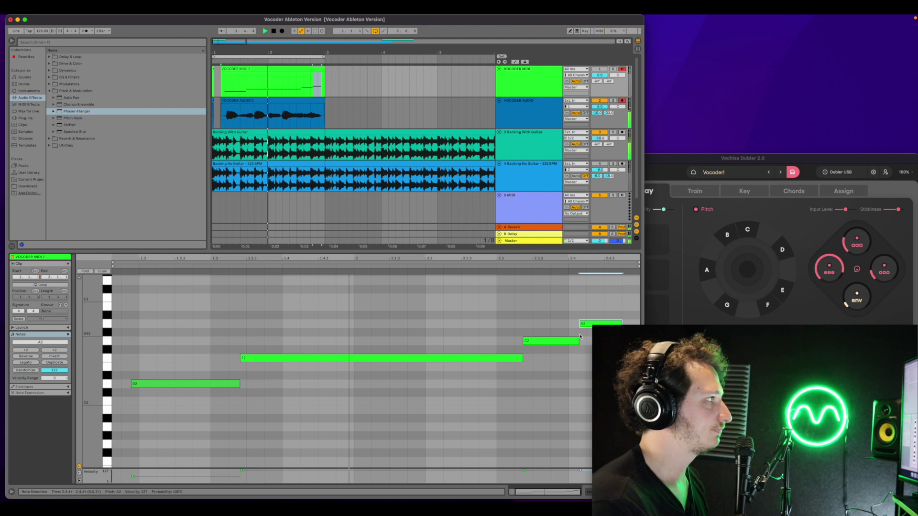
pyautogui.press('space')
# Add C3 and E3 above the clip's last A2 note to build a chord, and play the result.
pyautogui.scroll(2, 578, 325)
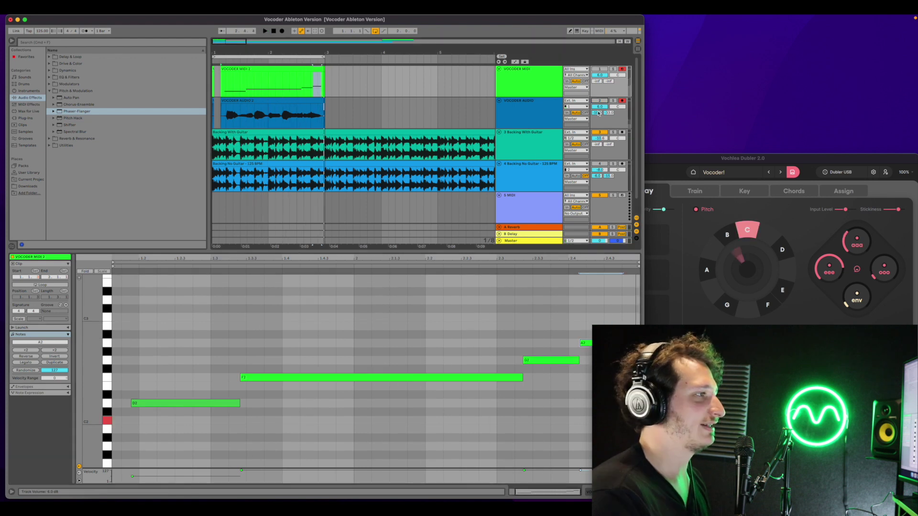
pyautogui.scroll(1, 578, 313)
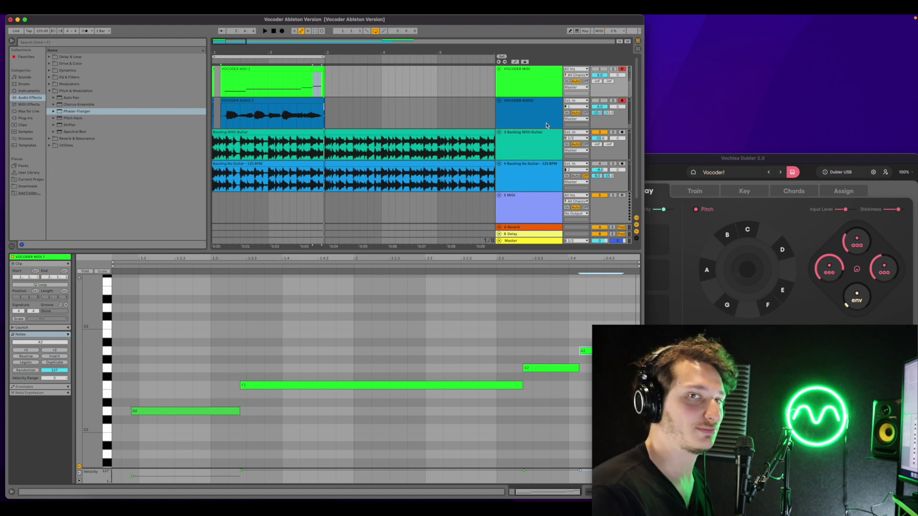
pyautogui.doubleClick(582, 326)
pyautogui.doubleClick(584, 326)
pyautogui.doubleClick(591, 326)
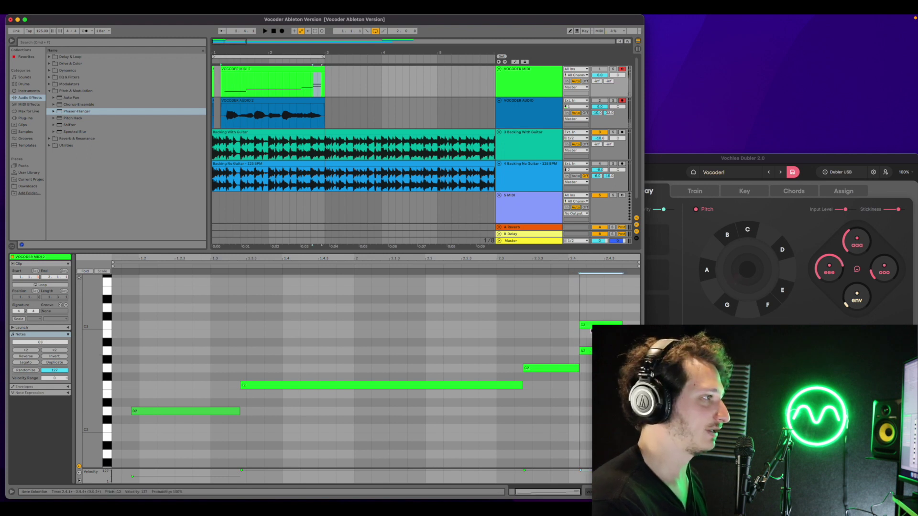
pyautogui.moveTo(591, 325); pyautogui.dragTo(593, 294)
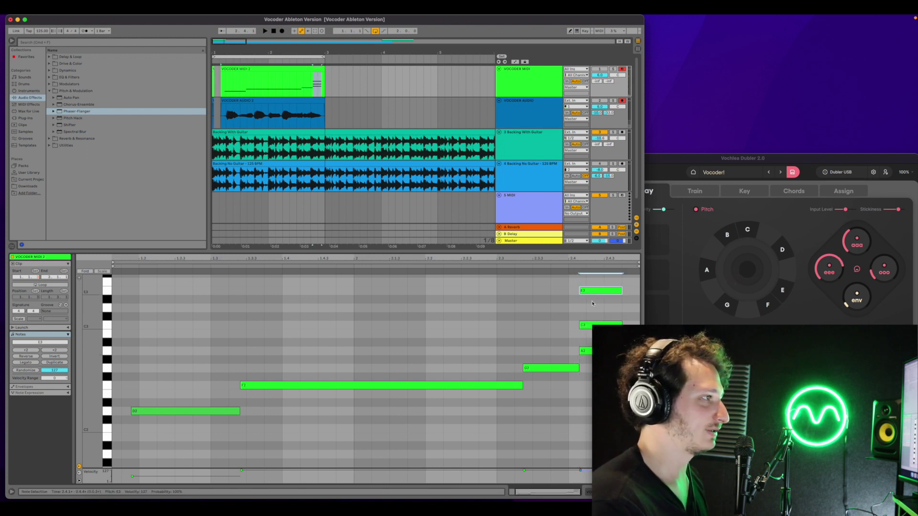
pyautogui.moveTo(588, 328); pyautogui.dragTo(528, 310)
pyautogui.press('space')
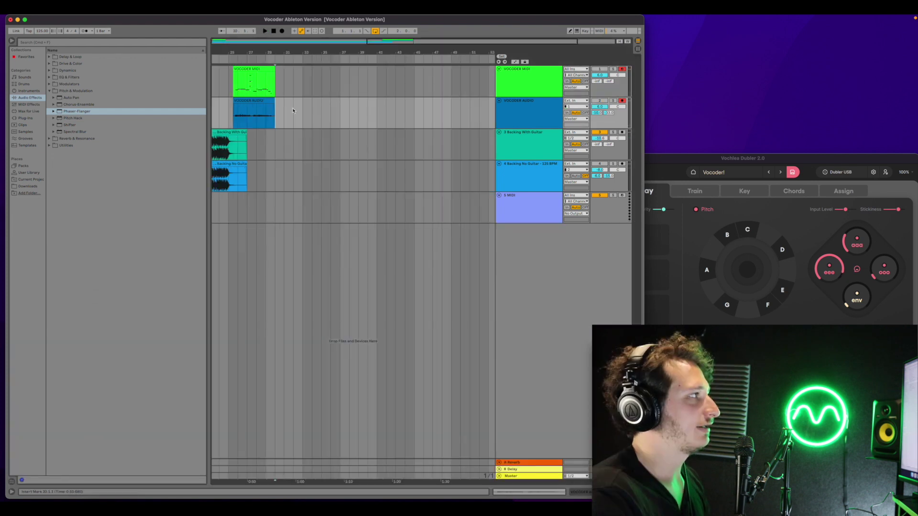
# Place the insert marker after the recorded vocoder clips, then switch to Dubler 2 and enable Chords with the Custom preset.
pyautogui.click(293, 111)
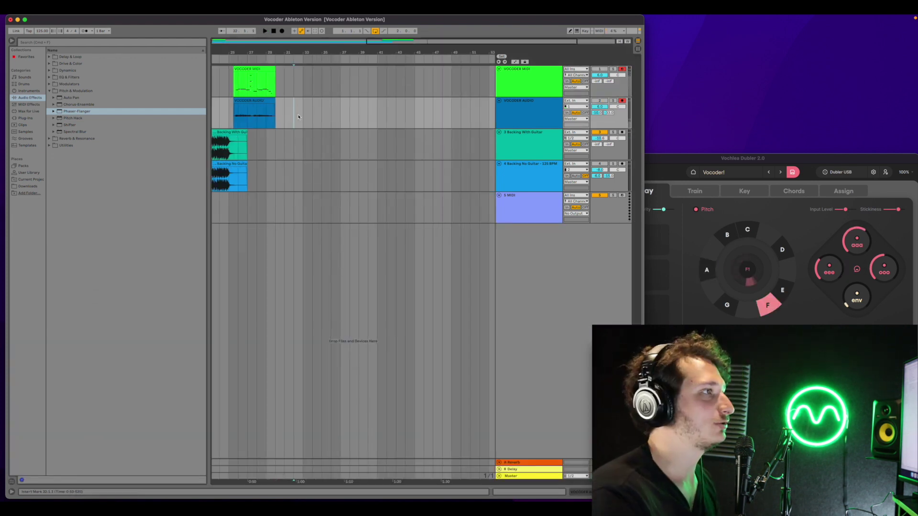
pyautogui.click(792, 191)
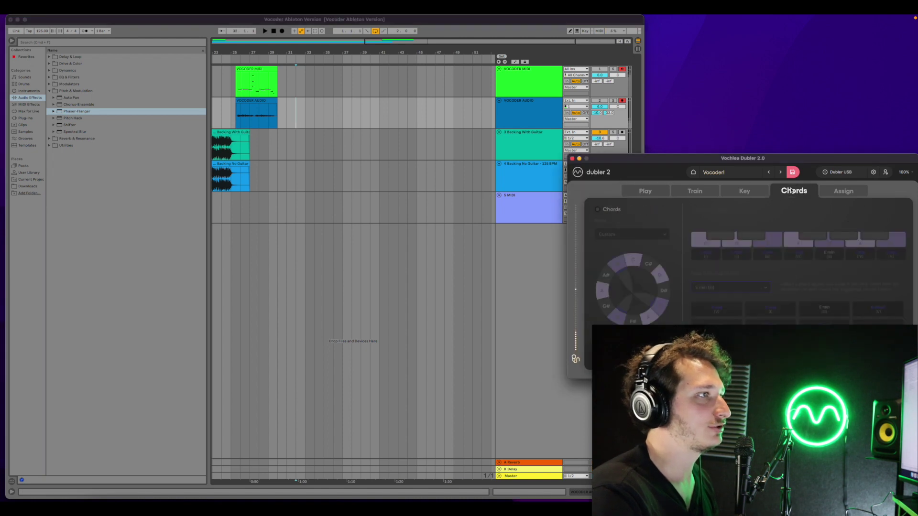
pyautogui.click(611, 212)
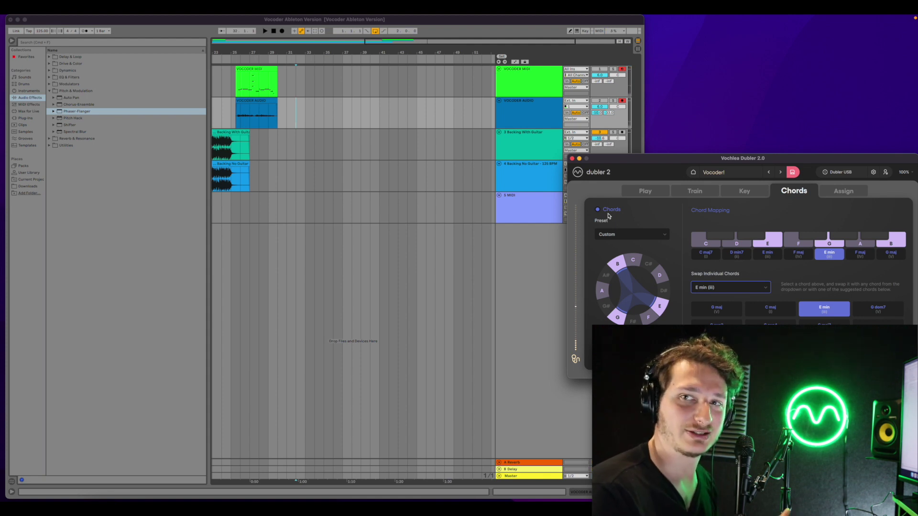
# In Ableton Live, set the Vocoder's depth to 96% and formant to 1.00 while recording sung chords onto both vocoder tracks after the existing clips.
pyautogui.click(476, 190)
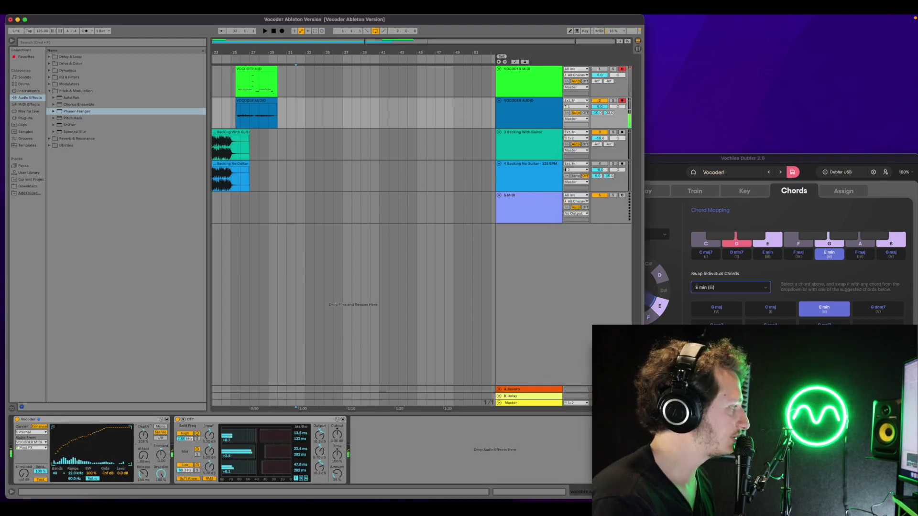
pyautogui.moveTo(240, 400); pyautogui.dragTo(241, 407)
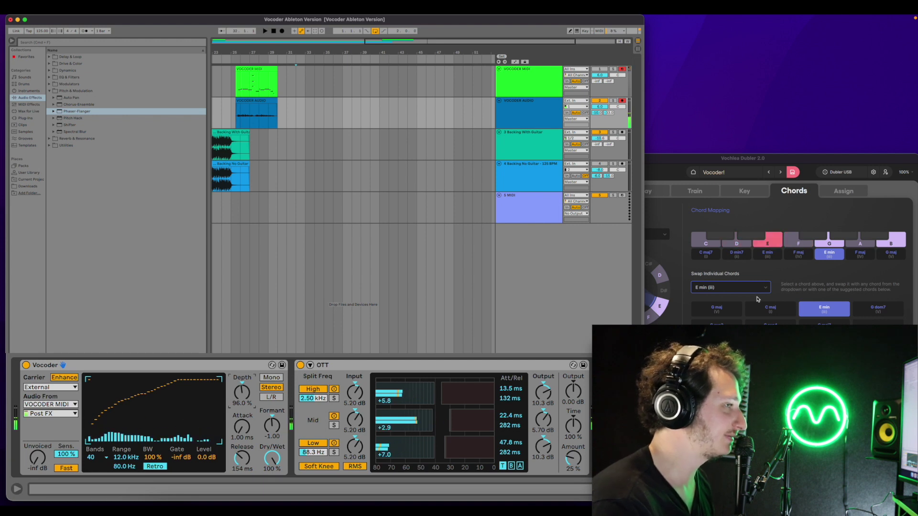
pyautogui.click(296, 128)
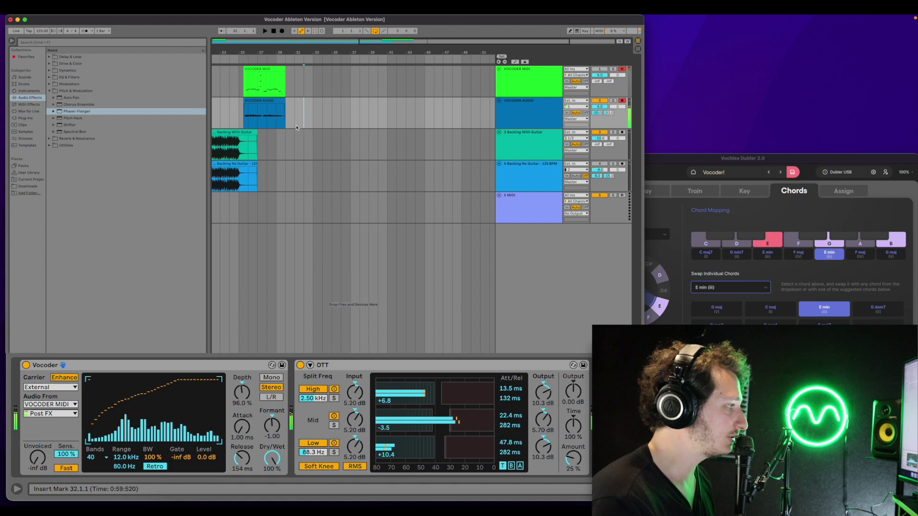
pyautogui.moveTo(263, 431); pyautogui.dragTo(264, 464)
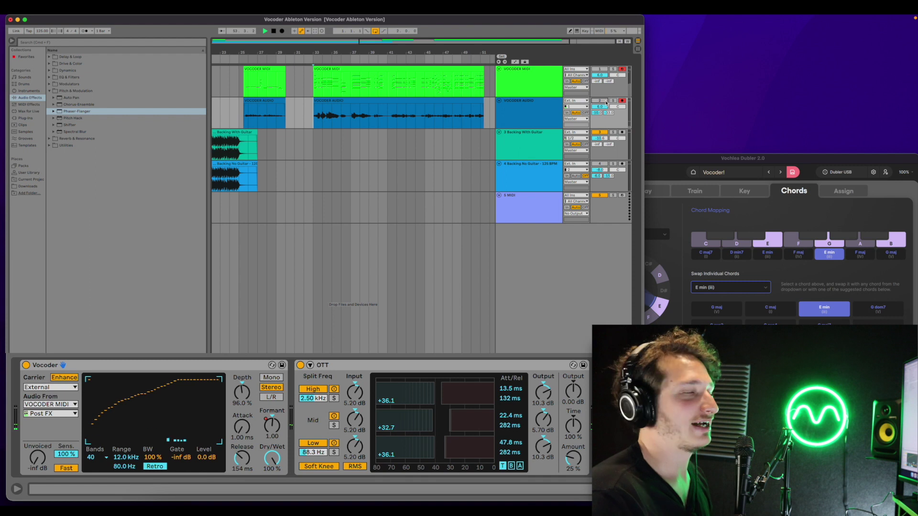
pyautogui.click(401, 88)
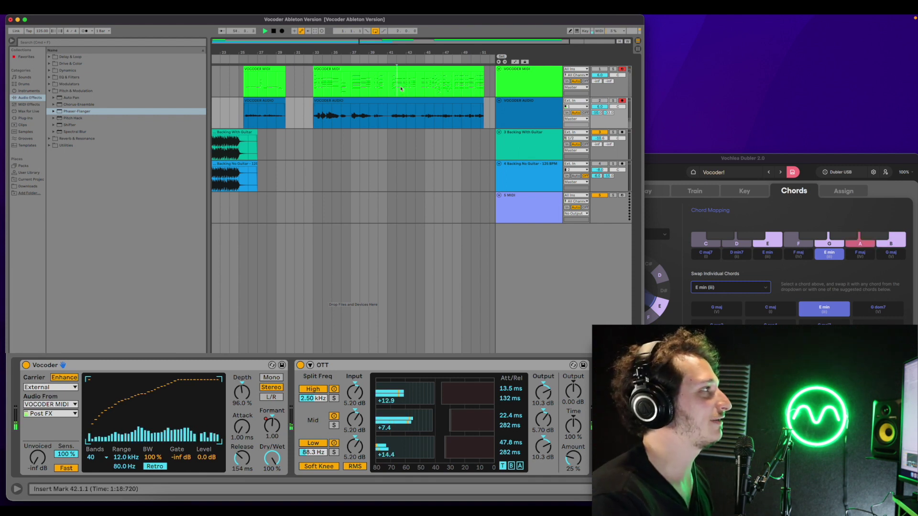